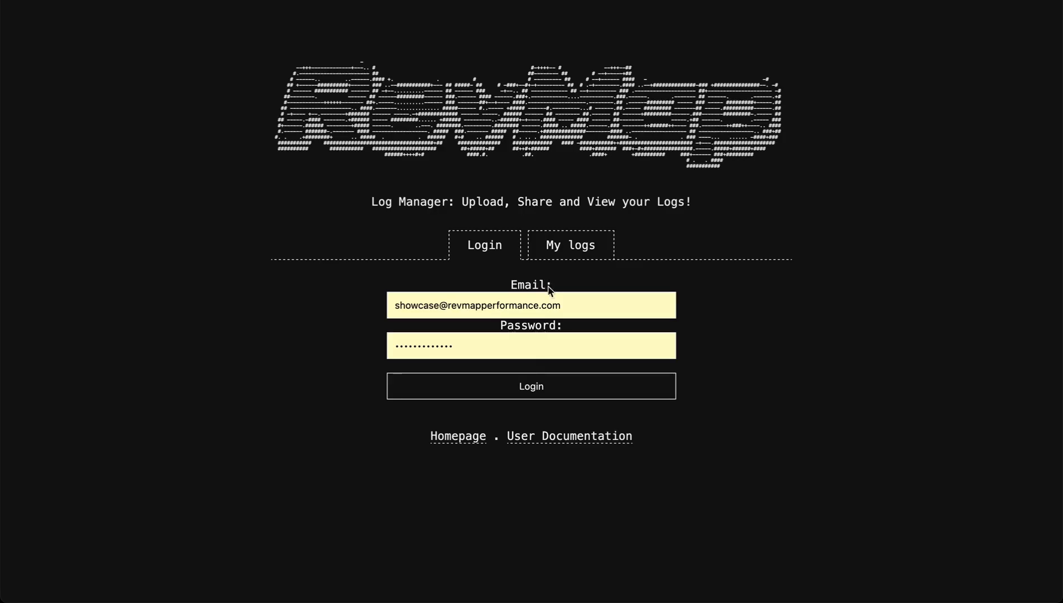
Log in with the prefilled credentials and upload the log file old-me711-logger.csv.
{"action": "left_click", "coordinate": [524, 387]}
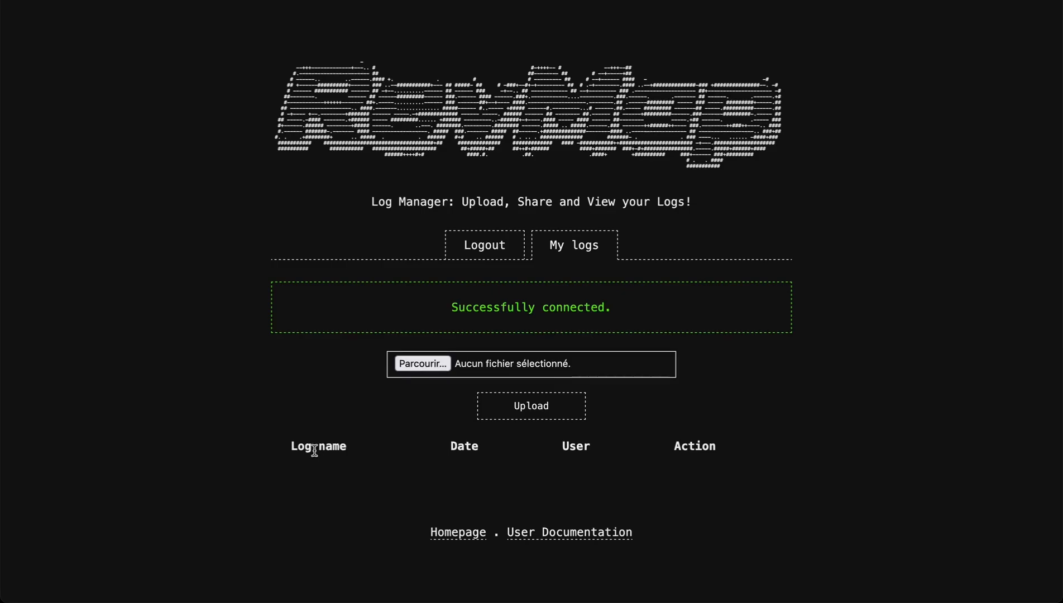
{"action": "left_click", "coordinate": [417, 365]}
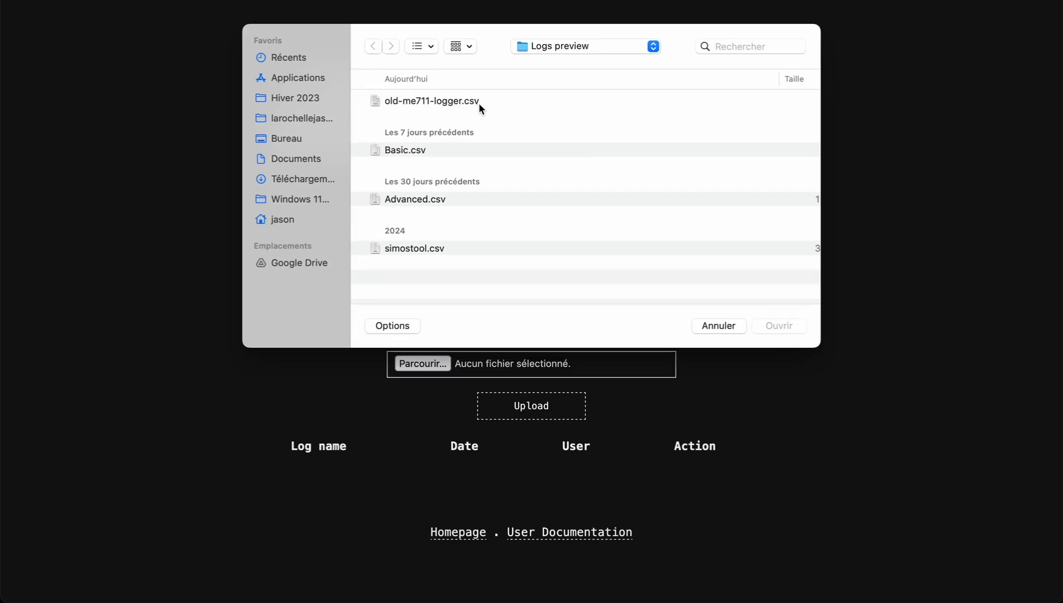
{"action": "left_click", "coordinate": [430, 102]}
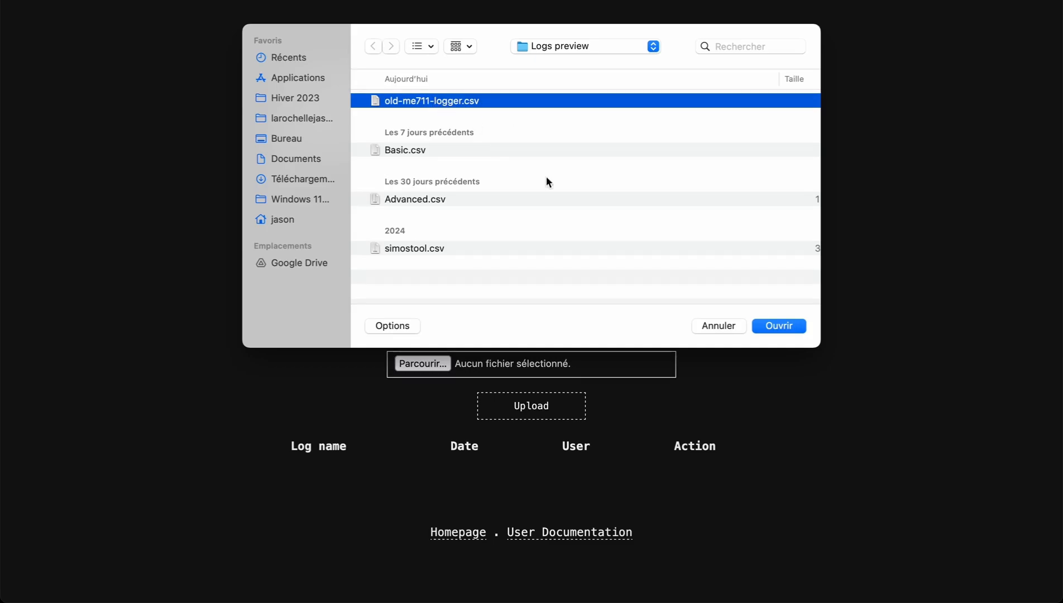
{"action": "left_click", "coordinate": [784, 328]}
{"action": "left_click", "coordinate": [564, 407]}
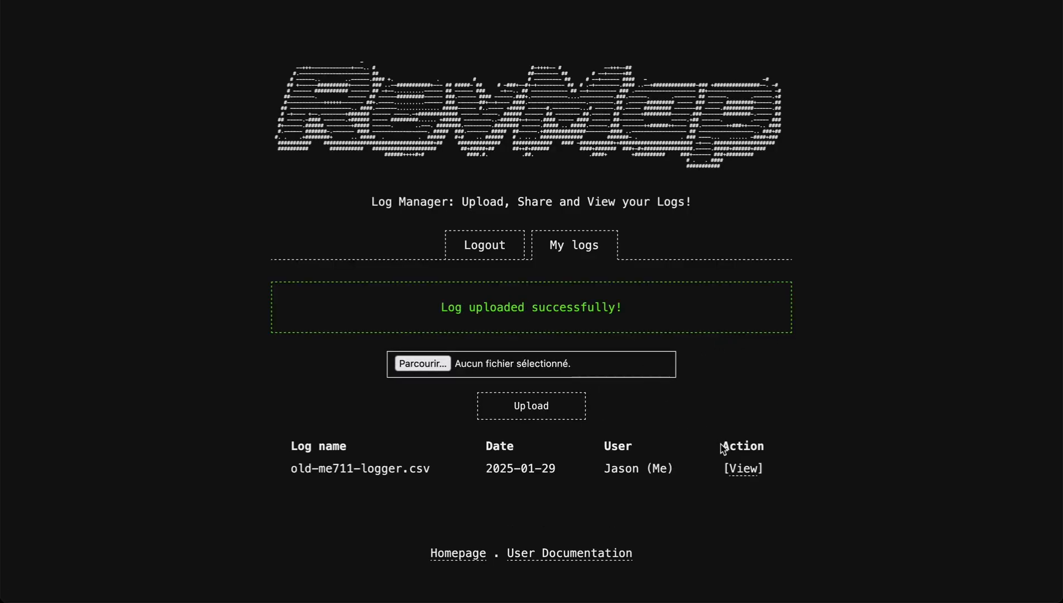
Open the uploaded log and bring its whole time range into view in both charts.
{"action": "left_click", "coordinate": [748, 471]}
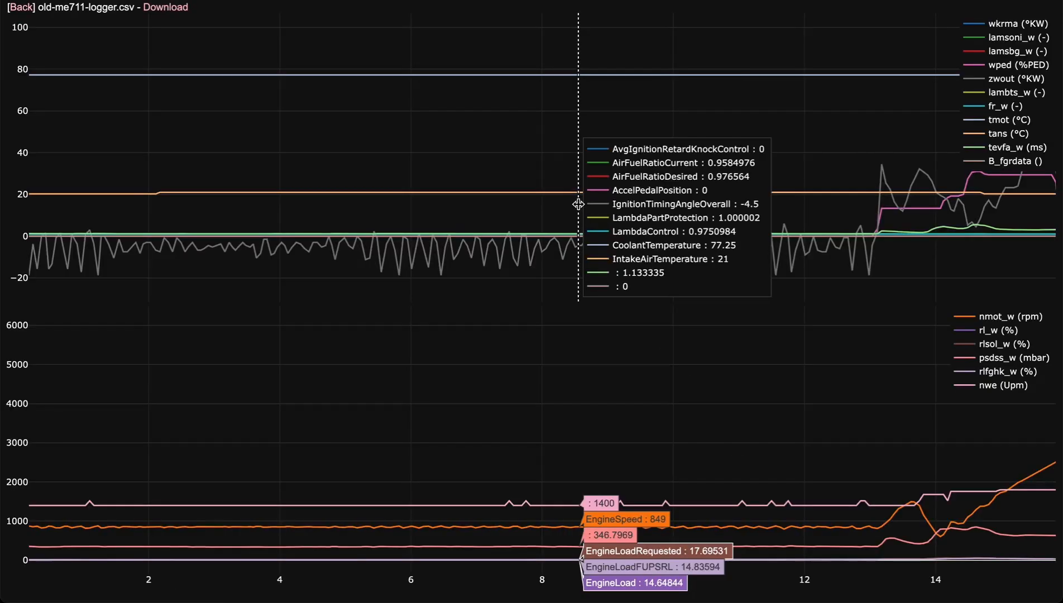
{"action": "scroll", "coordinate": [437, 169], "scroll_direction": "down", "scroll_amount": 12}
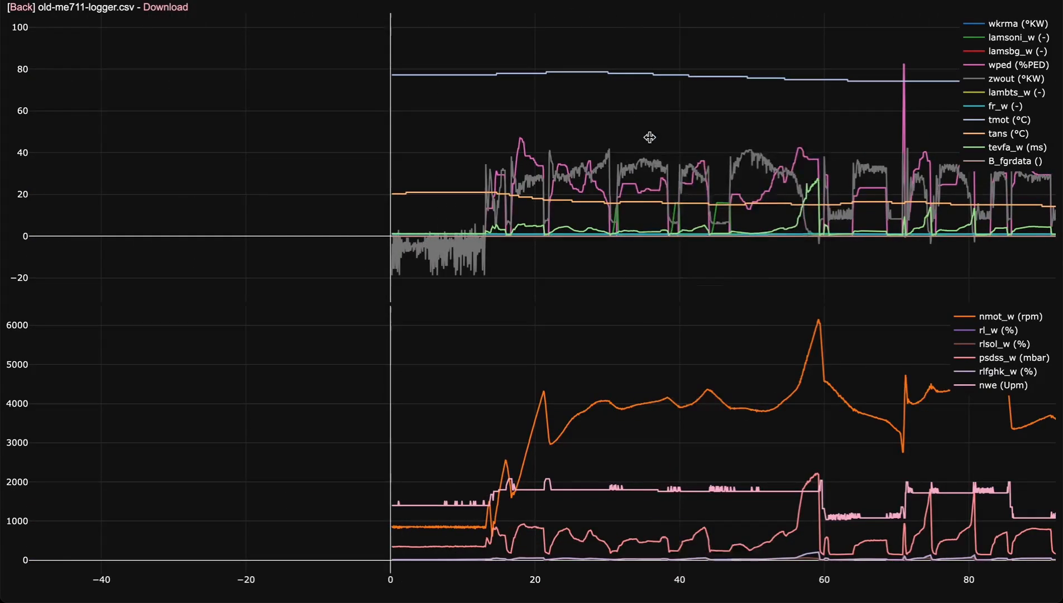
{"action": "left_click_drag", "start_coordinate": [670, 125], "coordinate": [298, 125]}
{"action": "scroll", "coordinate": [478, 122], "scroll_direction": "down", "scroll_amount": 7}
{"action": "left_click_drag", "start_coordinate": [629, 118], "coordinate": [408, 118]}
{"action": "scroll", "coordinate": [408, 118], "scroll_direction": "down", "scroll_amount": 7}
{"action": "left_click_drag", "start_coordinate": [571, 127], "coordinate": [378, 141]}
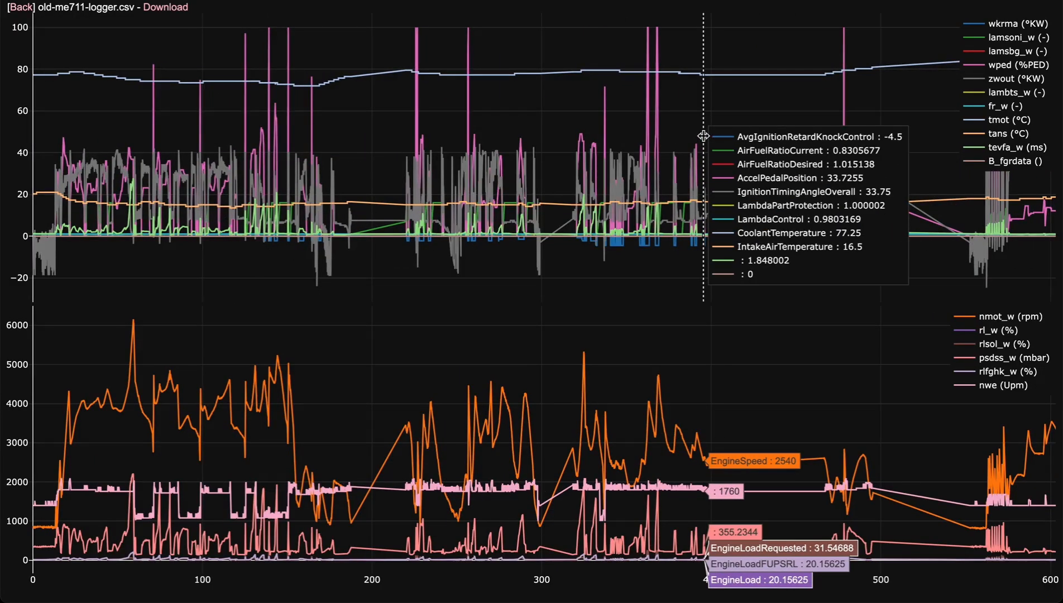
{"action": "scroll", "coordinate": [702, 136], "scroll_direction": "down", "scroll_amount": 9}
{"action": "left_click_drag", "start_coordinate": [746, 130], "coordinate": [564, 133]}
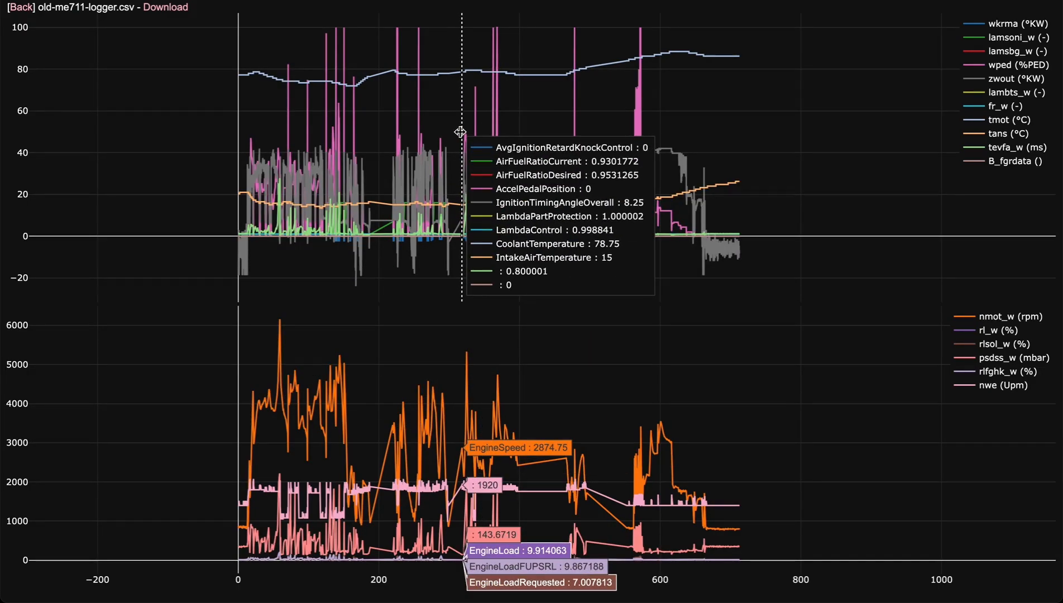
Inspect the acceleration section around 320 s in both charts and return to the full log overview.
{"action": "scroll", "coordinate": [459, 134], "scroll_direction": "up", "scroll_amount": 5}
{"action": "scroll", "coordinate": [460, 132], "scroll_direction": "up", "scroll_amount": 10}
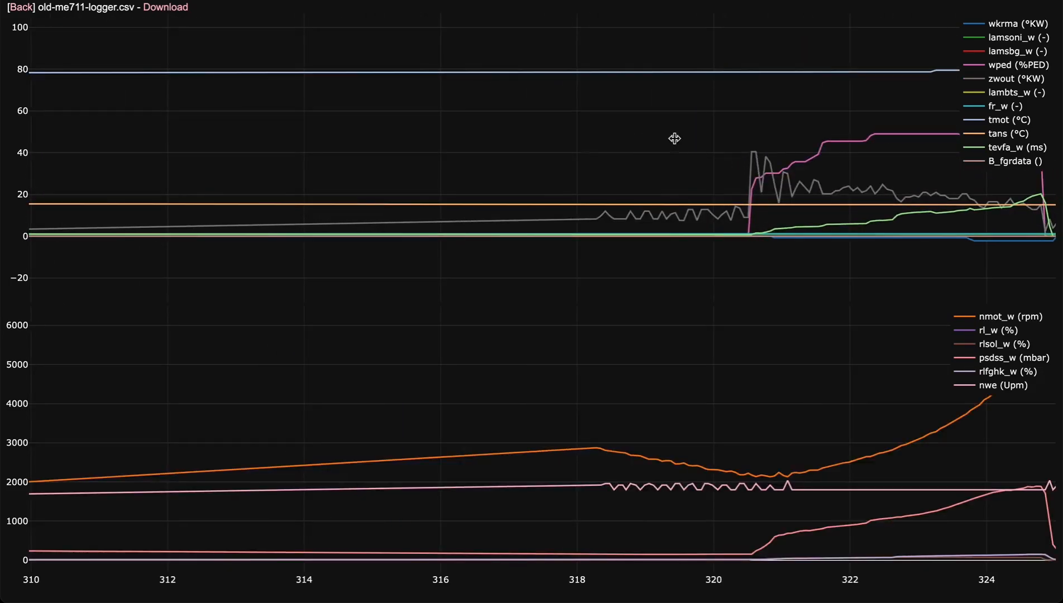
{"action": "left_click_drag", "start_coordinate": [763, 146], "coordinate": [434, 149]}
{"action": "scroll", "coordinate": [441, 151], "scroll_direction": "up", "scroll_amount": 10}
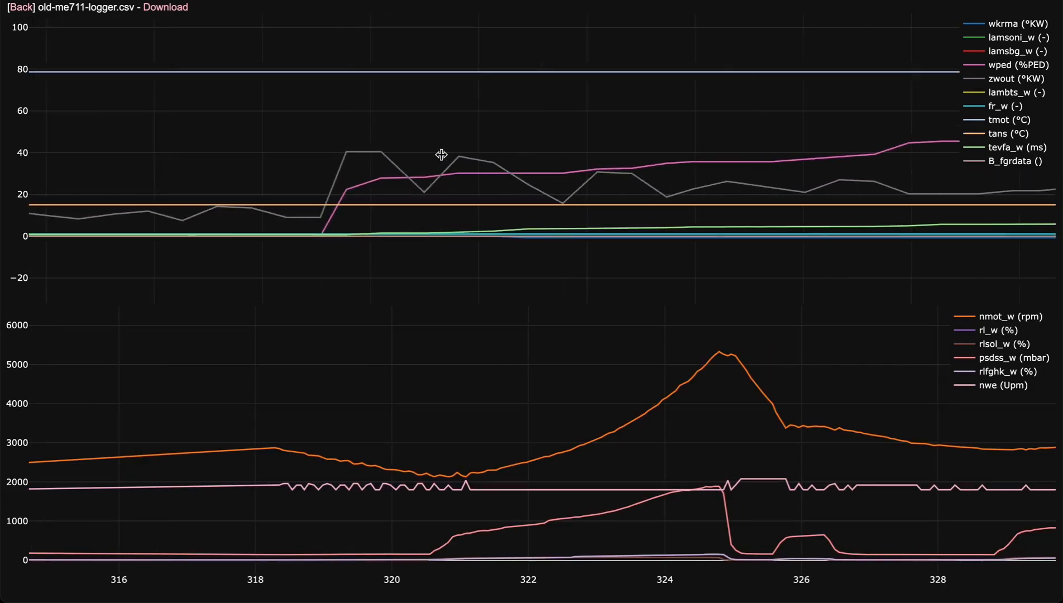
{"action": "scroll", "coordinate": [506, 186], "scroll_direction": "down", "scroll_amount": 15}
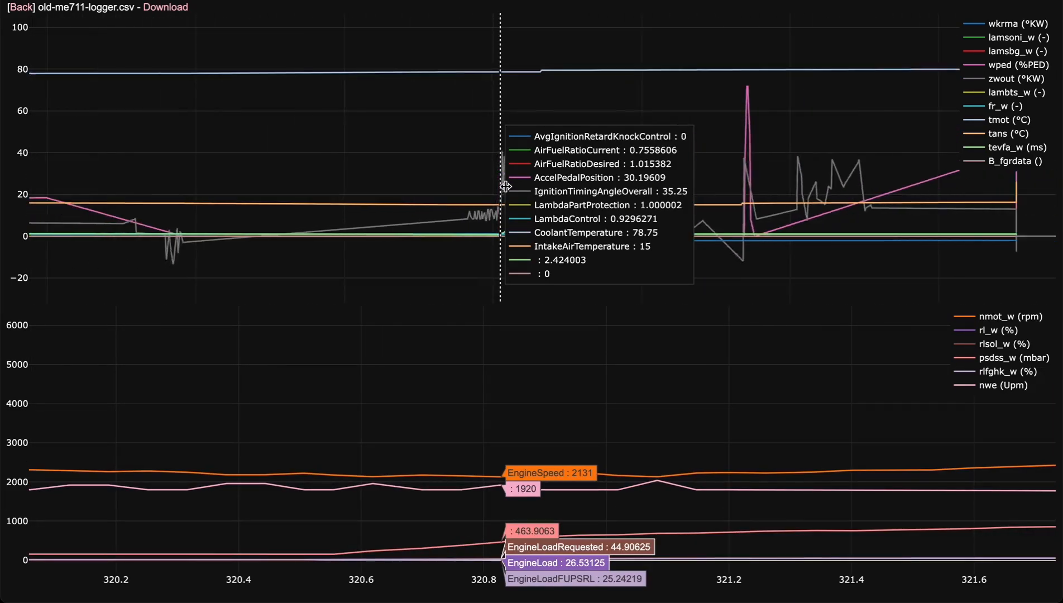
{"action": "scroll", "coordinate": [506, 186], "scroll_direction": "down", "scroll_amount": 15}
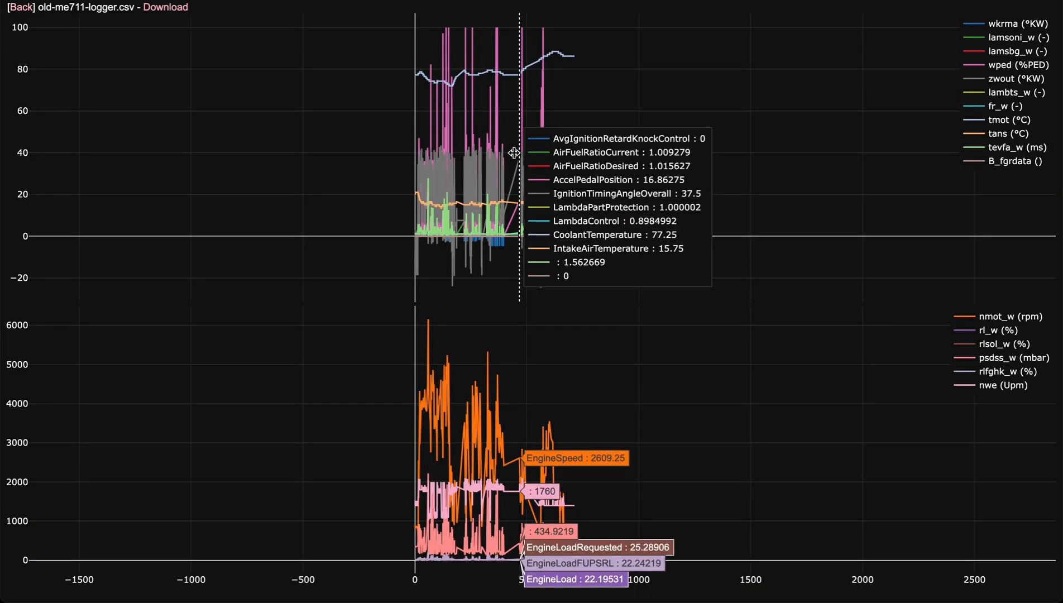
Examine the series of accelerator pedal peaks between about 564 and 574 s, closing in on 571.3 s.
{"action": "scroll", "coordinate": [505, 150], "scroll_direction": "up", "scroll_amount": 5}
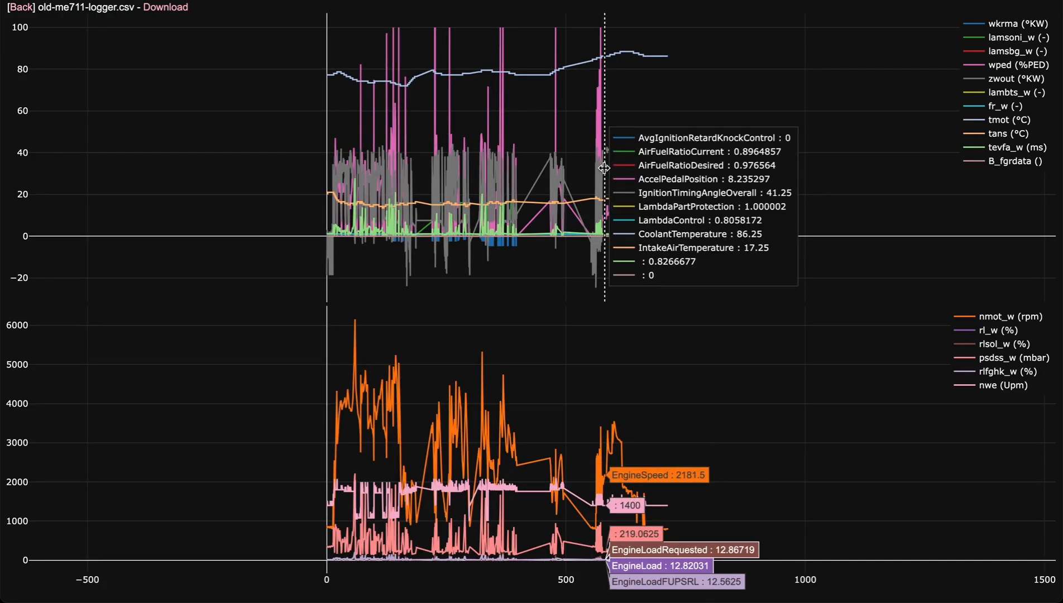
{"action": "scroll", "coordinate": [609, 162], "scroll_direction": "up", "scroll_amount": 10}
{"action": "scroll", "coordinate": [604, 169], "scroll_direction": "up", "scroll_amount": 10}
{"action": "left_click_drag", "start_coordinate": [344, 167], "coordinate": [553, 157]}
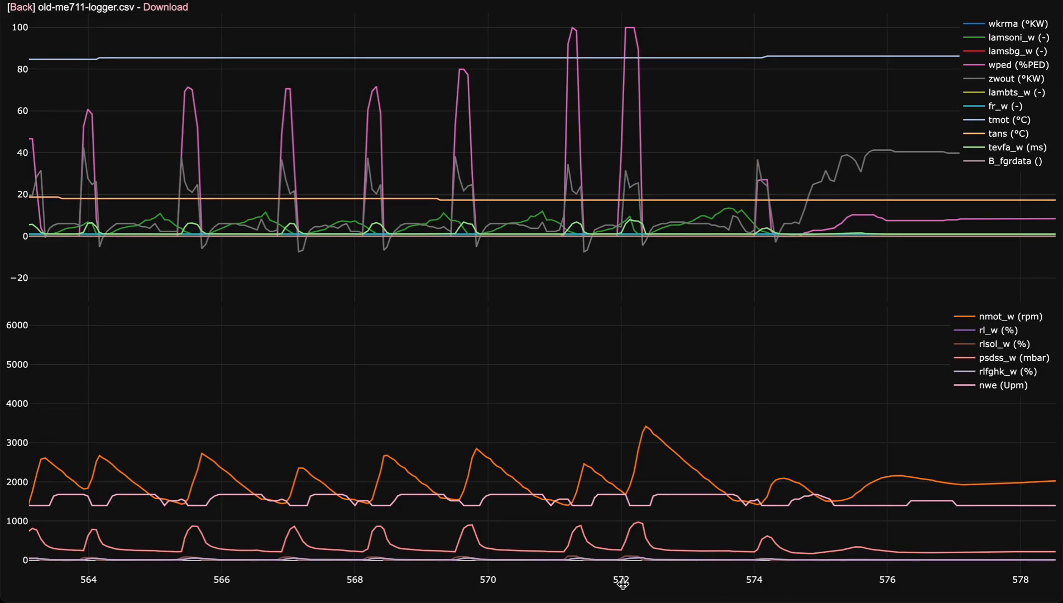
{"action": "scroll", "coordinate": [590, 230], "scroll_direction": "up", "scroll_amount": 5}
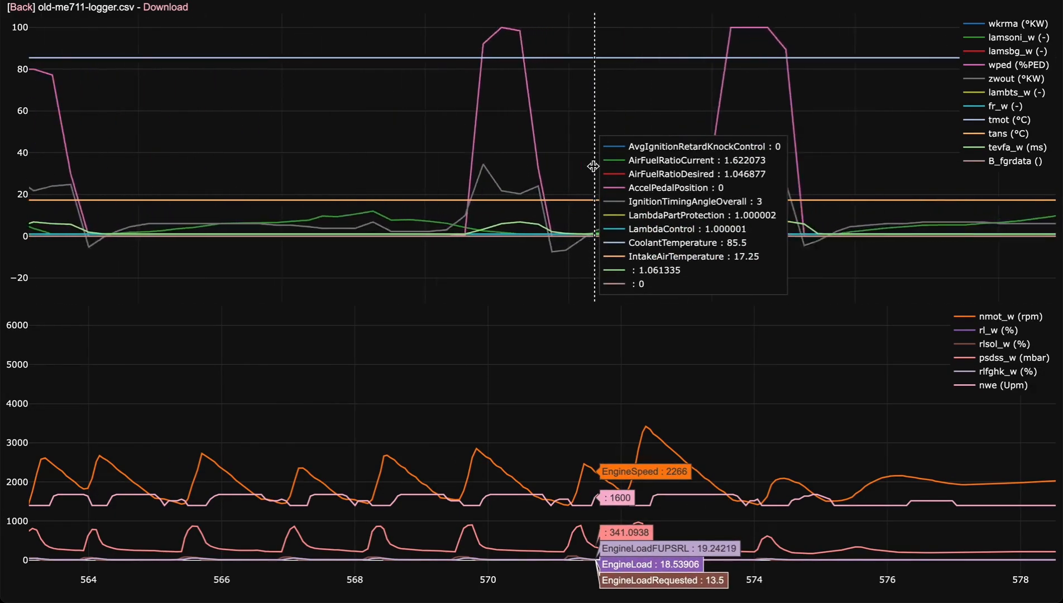
{"action": "scroll", "coordinate": [554, 158], "scroll_direction": "up", "scroll_amount": 5}
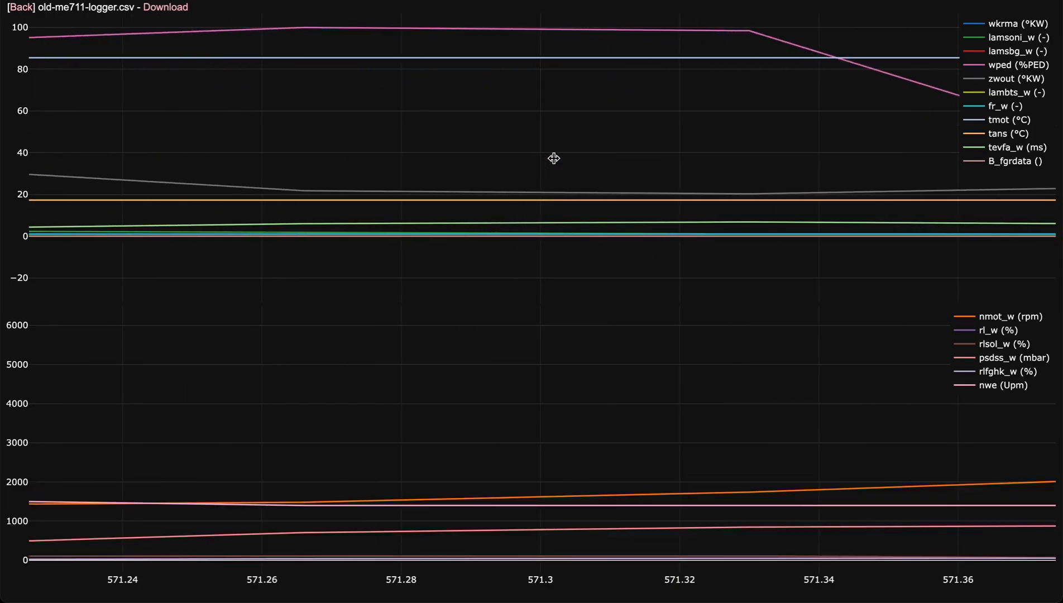
Widen the view to about 555–584 s and read the channel values at the pedal peak near 572 s.
{"action": "mouse_move", "coordinate": [709, 596]}
{"action": "scroll", "coordinate": [598, 71], "scroll_direction": "down", "scroll_amount": 7}
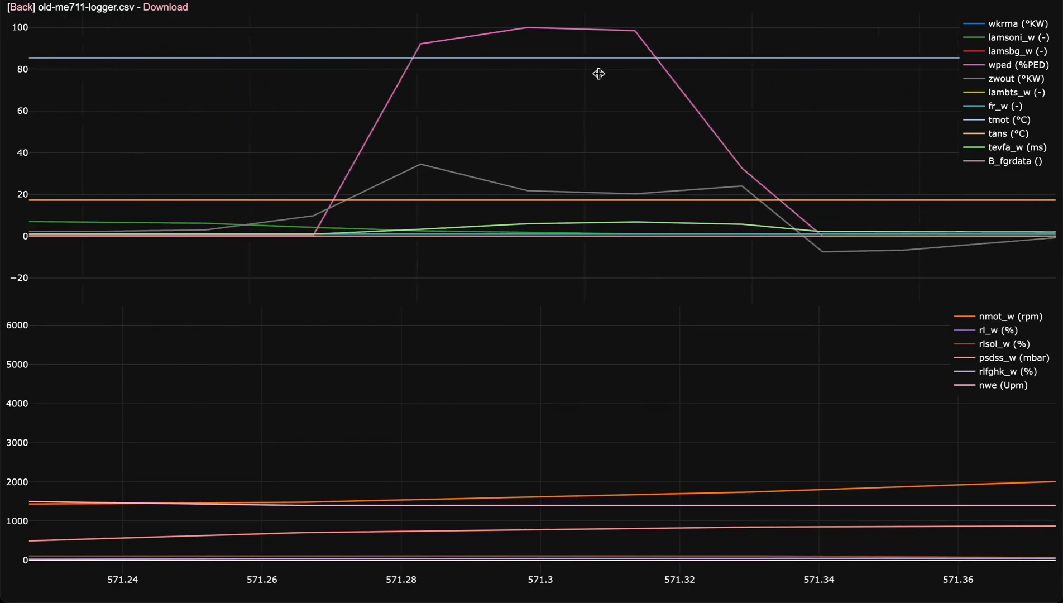
{"action": "scroll", "coordinate": [598, 71], "scroll_direction": "down", "scroll_amount": 5}
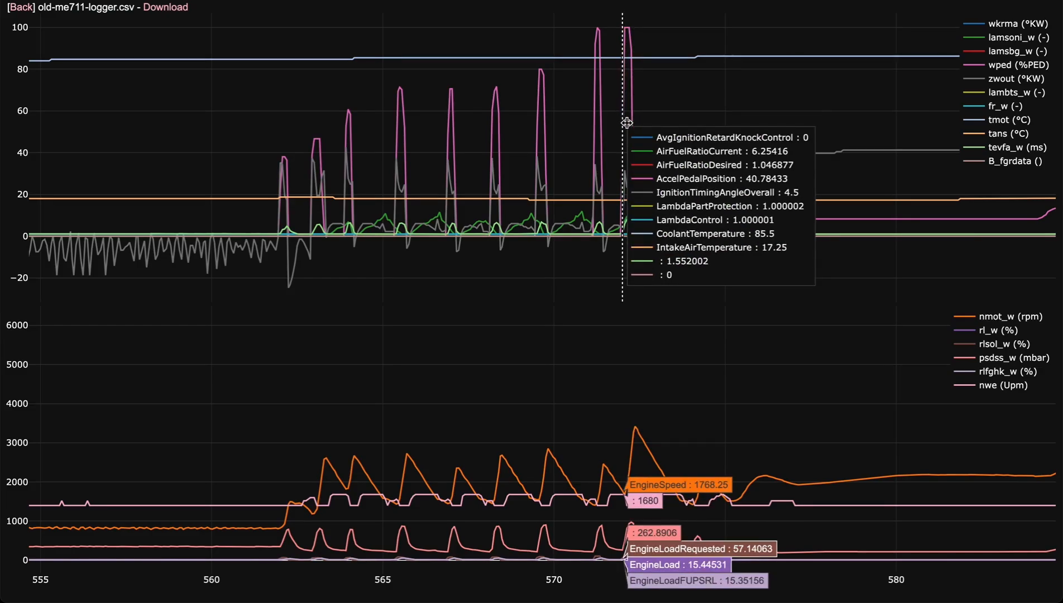
{"action": "mouse_move", "coordinate": [630, 125]}
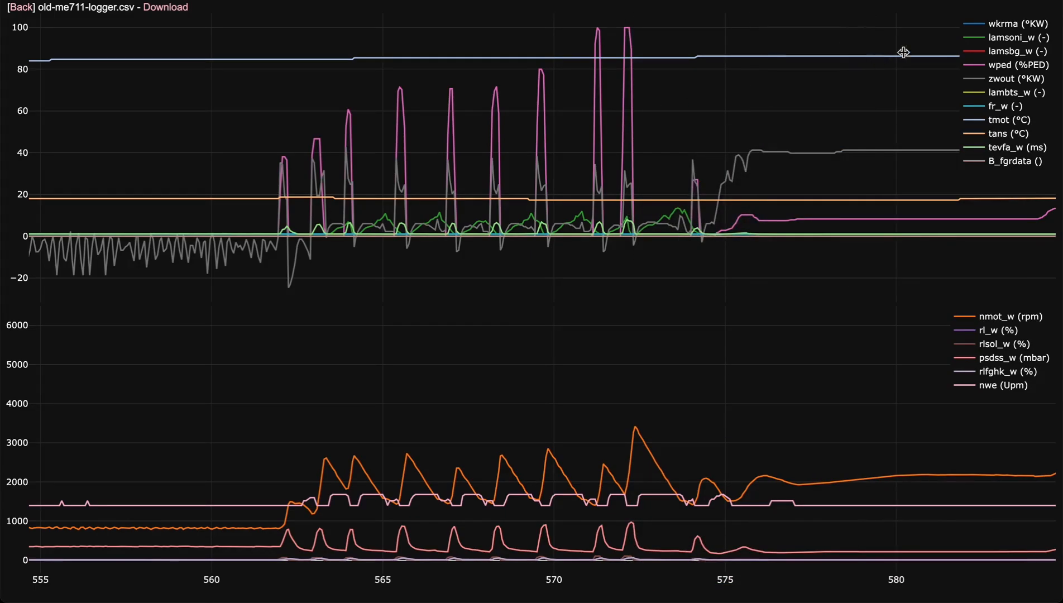
Show only fr_w in the upper chart and jump to its maximum value.
{"action": "double_click", "coordinate": [997, 107]}
{"action": "scroll", "coordinate": [693, 147], "scroll_direction": "down", "scroll_amount": 15}
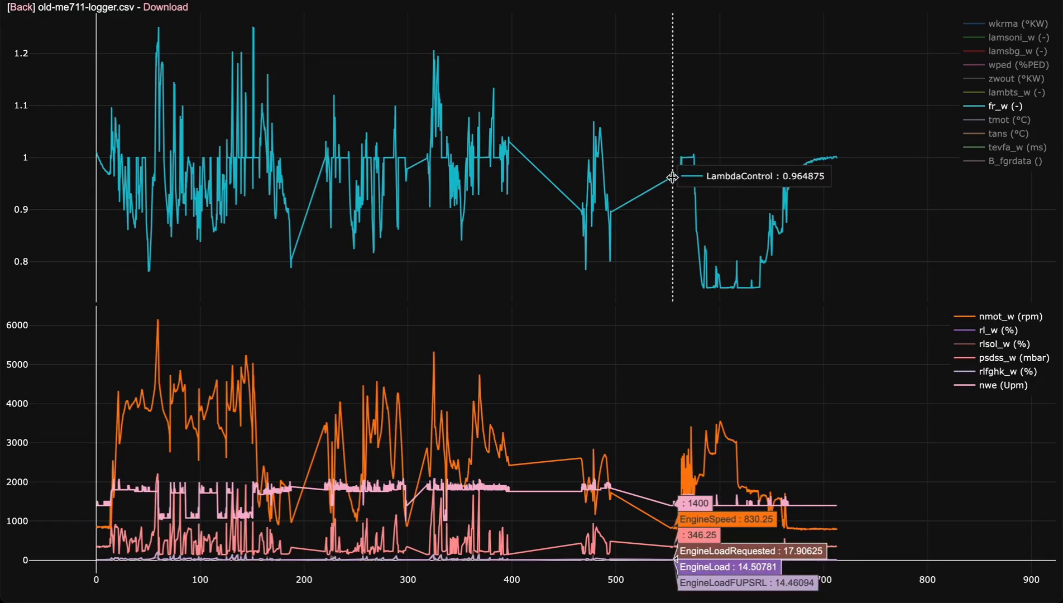
{"action": "right_click", "coordinate": [737, 186]}
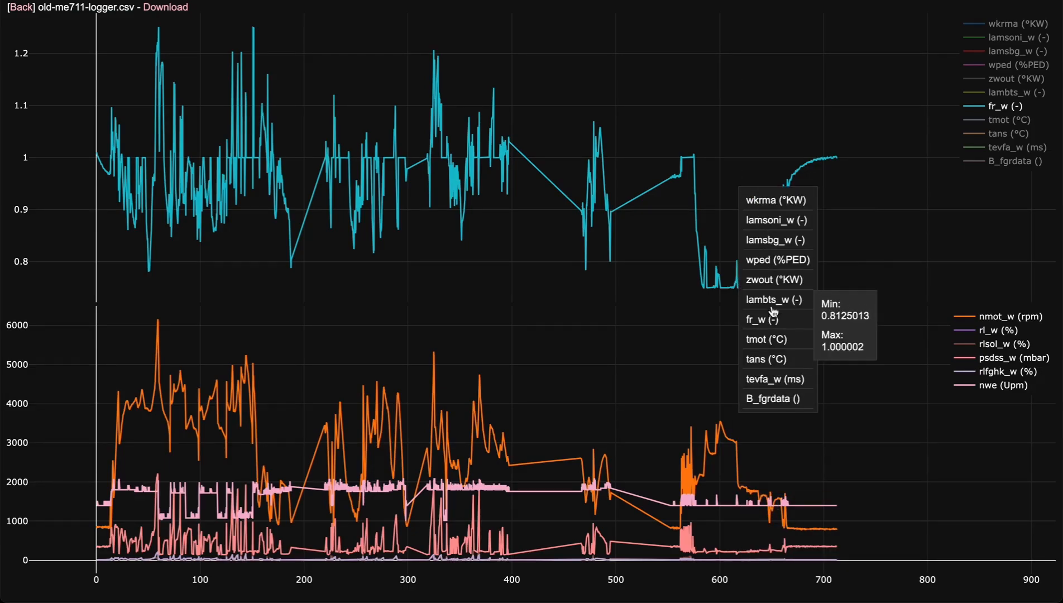
{"action": "mouse_move", "coordinate": [781, 359]}
{"action": "mouse_move", "coordinate": [785, 323]}
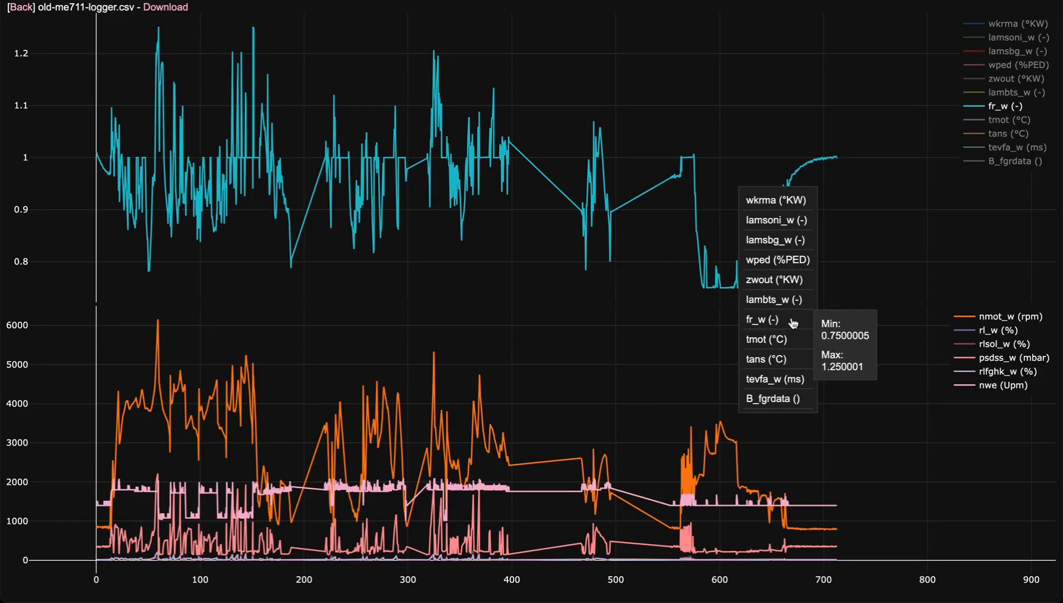
{"action": "left_click", "coordinate": [841, 364]}
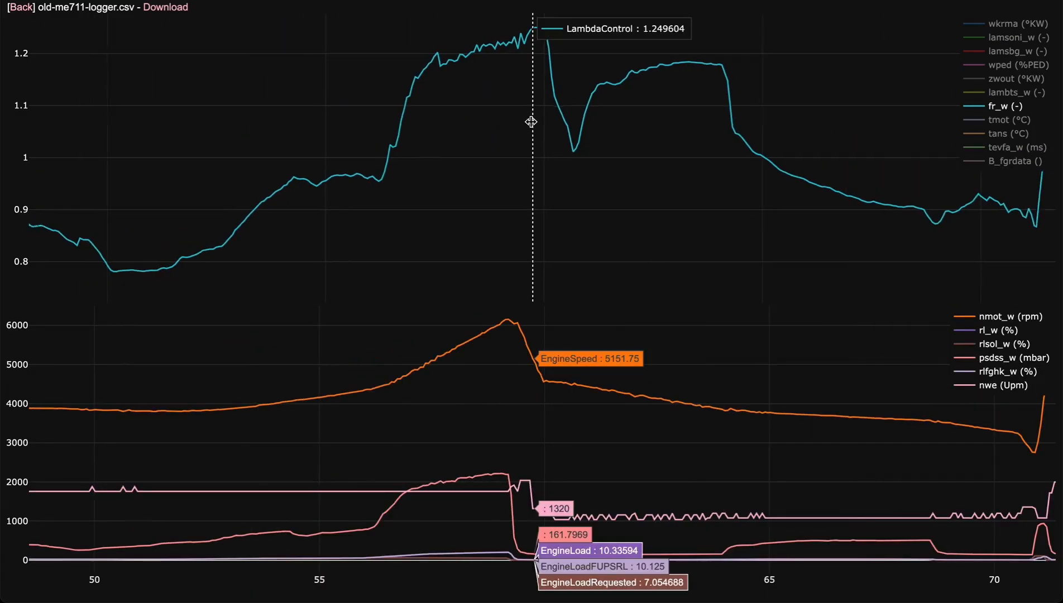
Add wkrma to fr_w in the upper chart and bring the whole log back into view.
{"action": "scroll", "coordinate": [531, 122], "scroll_direction": "down", "scroll_amount": 1}
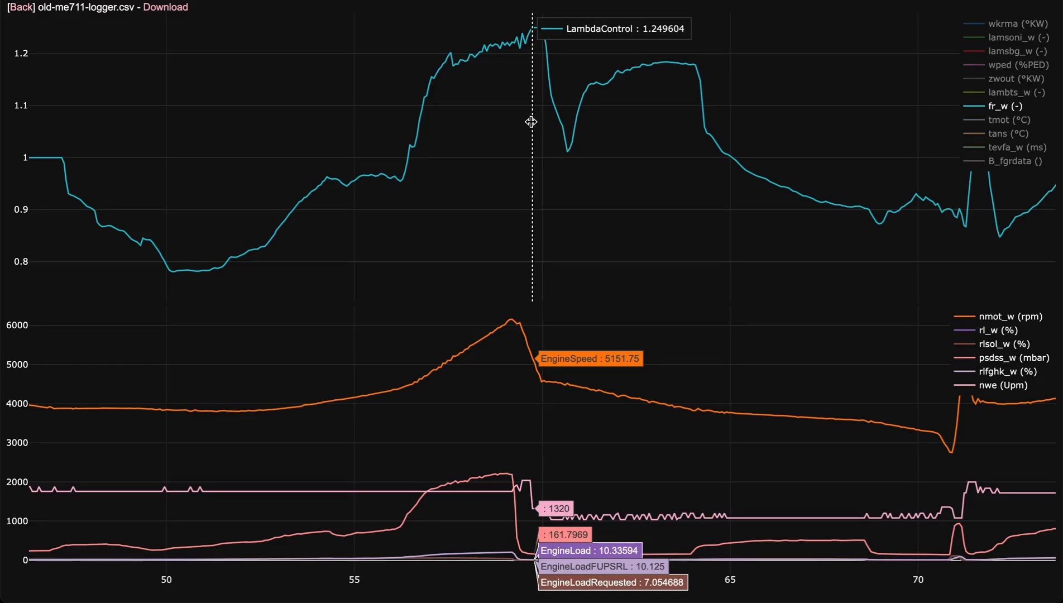
{"action": "scroll", "coordinate": [531, 122], "scroll_direction": "down", "scroll_amount": 5}
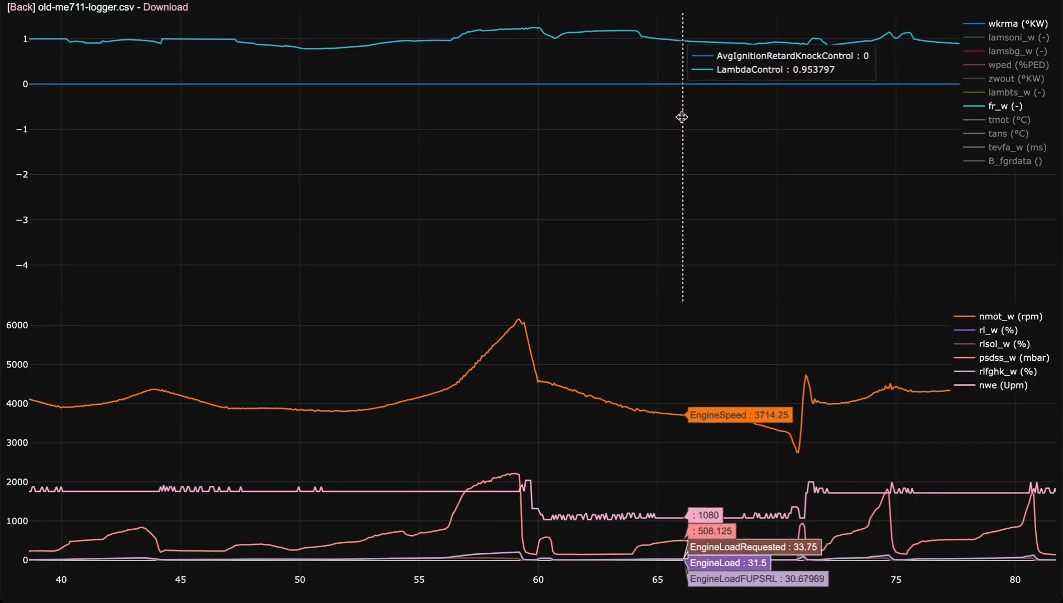
{"action": "double_click", "coordinate": [614, 135]}
{"action": "scroll", "coordinate": [553, 135], "scroll_direction": "up", "scroll_amount": 5}
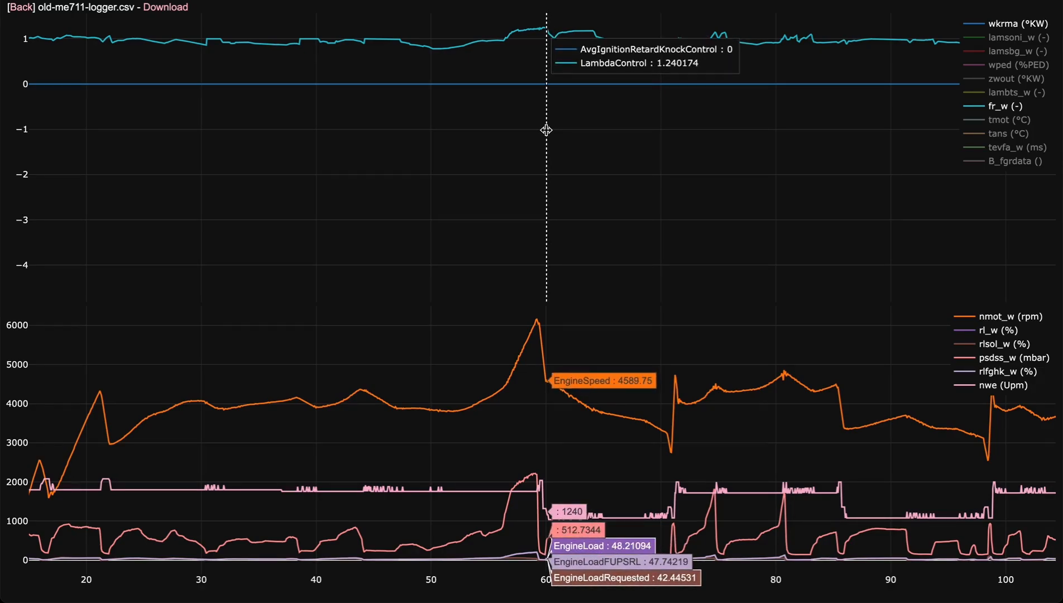
{"action": "double_click", "coordinate": [548, 67]}
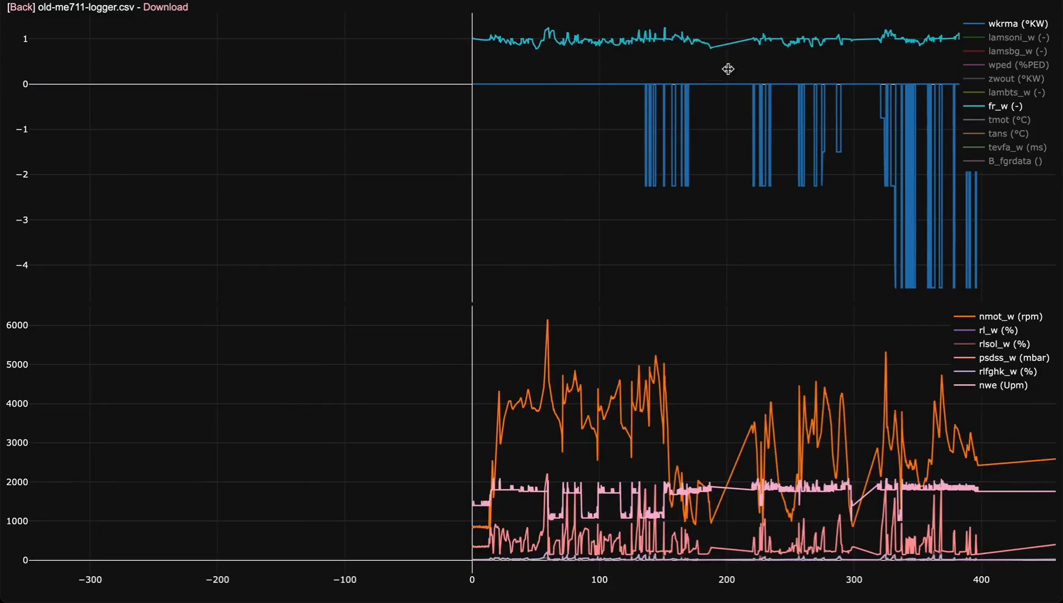
{"action": "scroll", "coordinate": [548, 82], "scroll_direction": "down", "scroll_amount": 3}
{"action": "left_click_drag", "start_coordinate": [675, 86], "coordinate": [654, 86]}
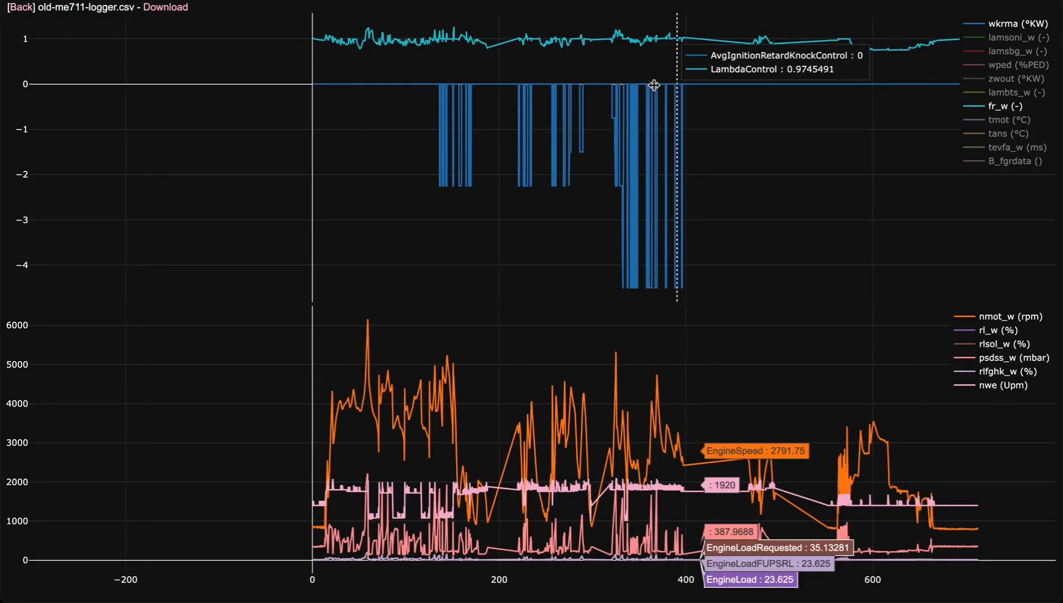
Inspect the ignition retard drop in wkrma between about 367 and 369 s against the engine channels.
{"action": "scroll", "coordinate": [655, 86], "scroll_direction": "up", "scroll_amount": 20}
{"action": "scroll", "coordinate": [654, 86], "scroll_direction": "up", "scroll_amount": 5}
{"action": "scroll", "coordinate": [720, 68], "scroll_direction": "up", "scroll_amount": 2}
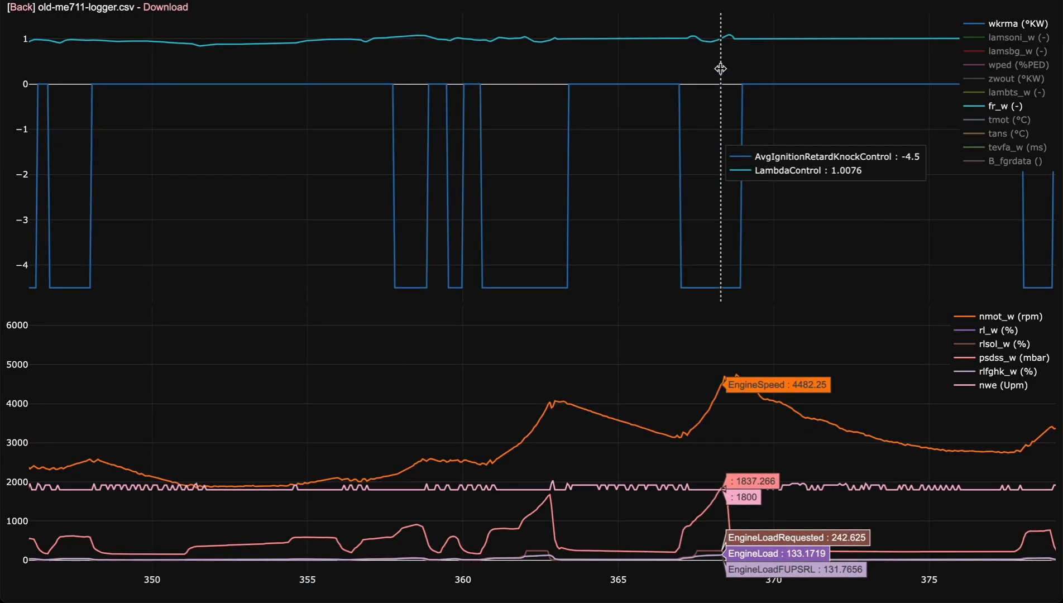
{"action": "scroll", "coordinate": [720, 68], "scroll_direction": "up", "scroll_amount": 5}
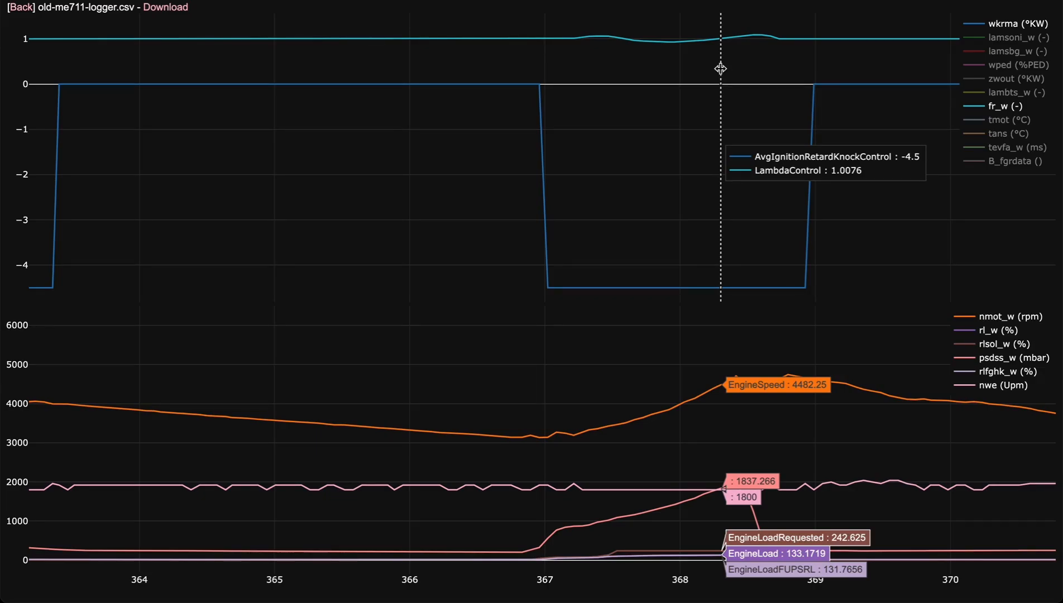
{"action": "scroll", "coordinate": [721, 68], "scroll_direction": "down", "scroll_amount": 2}
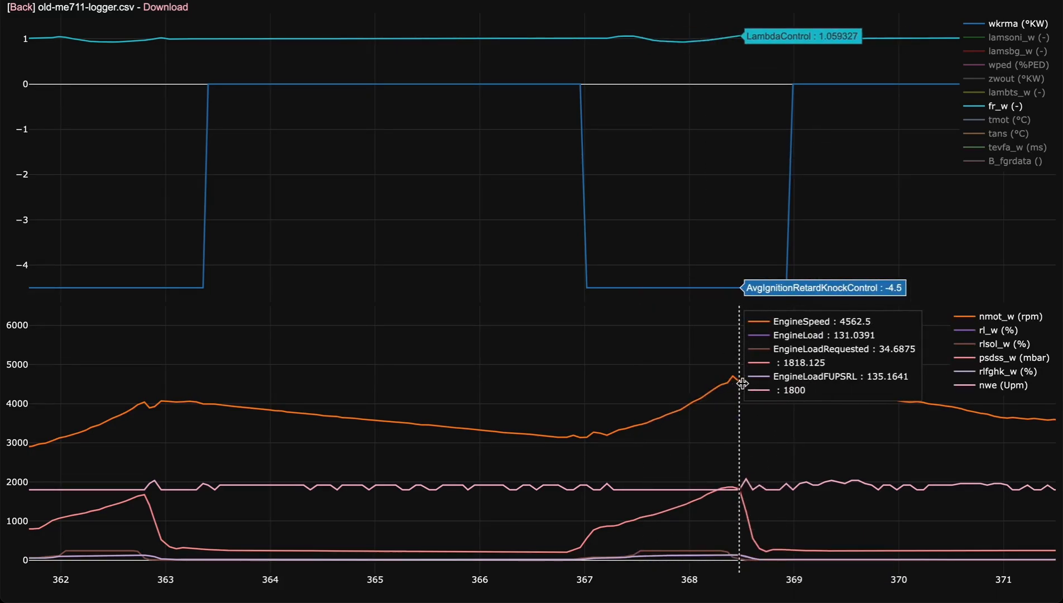
Isolate psdss_w in the lower chart and add nmot_w to it, keeping the section around 362–371 s in view.
{"action": "left_click", "coordinate": [993, 359]}
{"action": "double_click", "coordinate": [993, 359]}
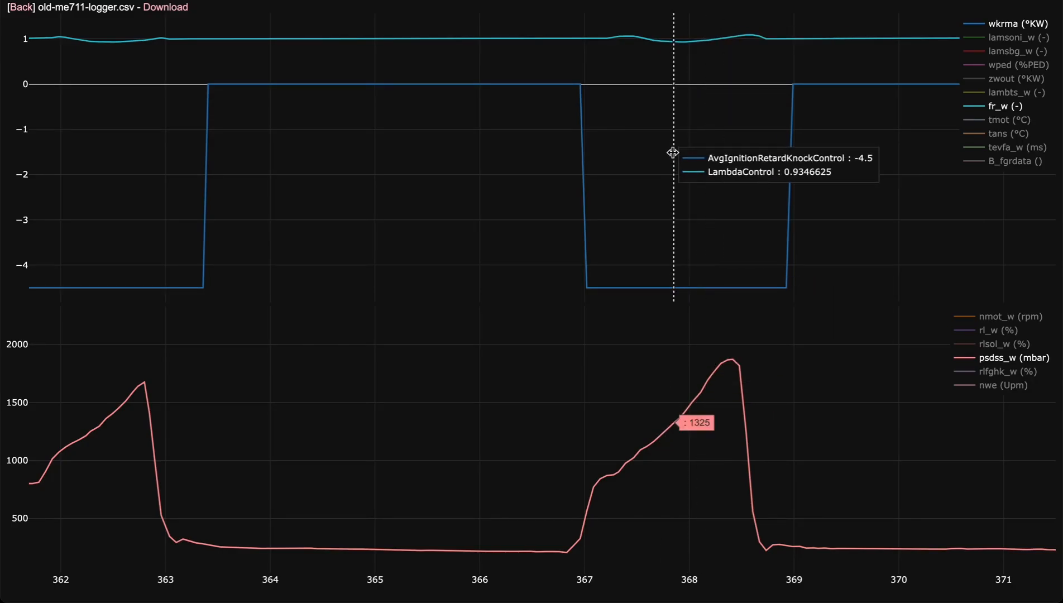
{"action": "scroll", "coordinate": [673, 152], "scroll_direction": "down", "scroll_amount": 7}
{"action": "scroll", "coordinate": [673, 153], "scroll_direction": "down", "scroll_amount": 5}
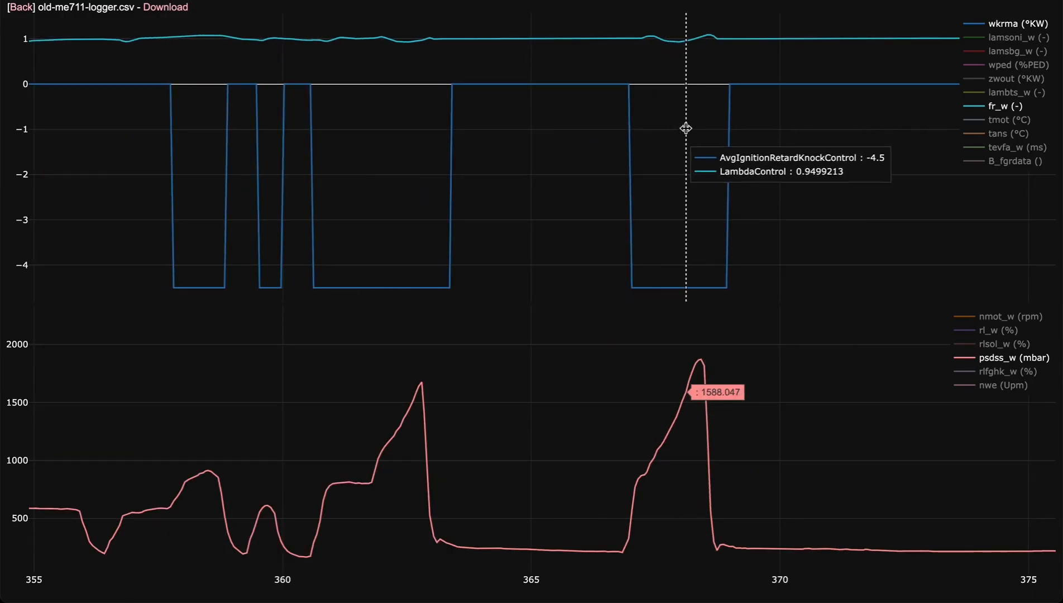
{"action": "scroll", "coordinate": [672, 160], "scroll_direction": "up", "scroll_amount": 5}
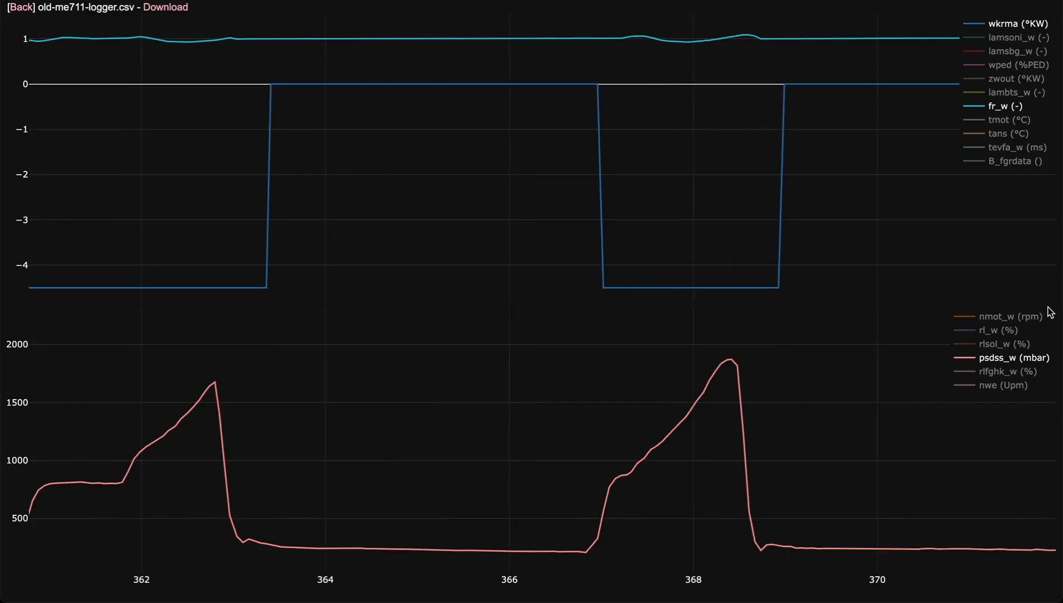
{"action": "left_click", "coordinate": [1017, 323]}
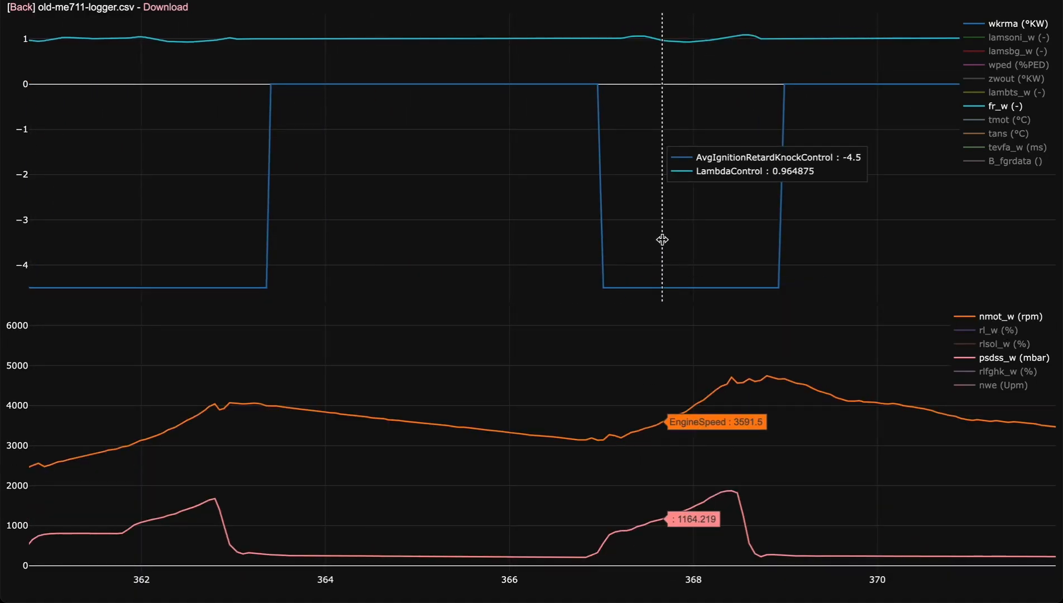
Add zwout to the upper chart beside wkrma and fr_w, and bring the whole log back into view.
{"action": "left_click", "coordinate": [1004, 81]}
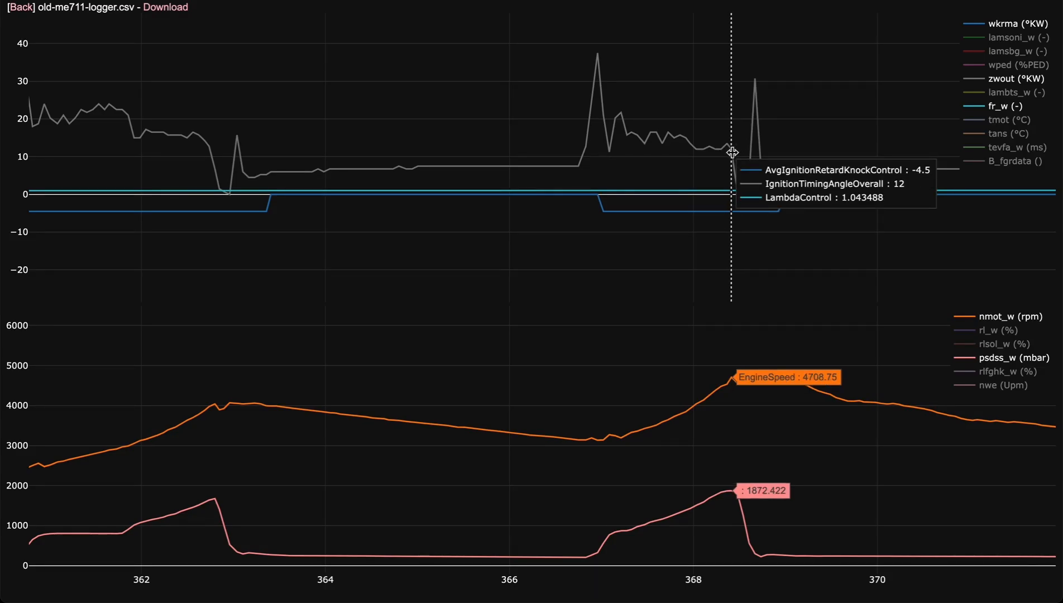
{"action": "scroll", "coordinate": [732, 152], "scroll_direction": "down", "scroll_amount": 5}
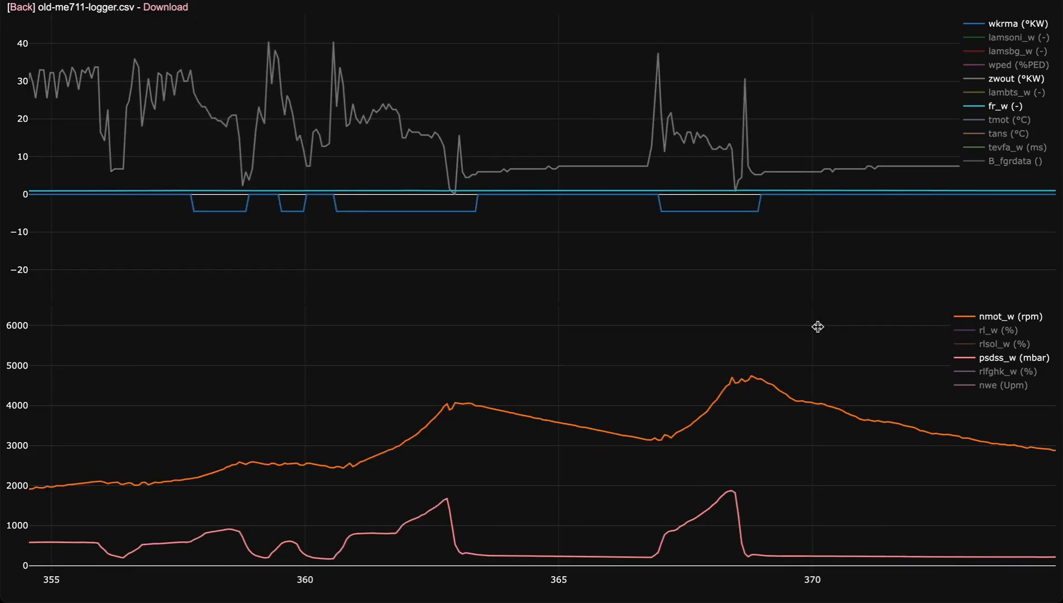
{"action": "scroll", "coordinate": [549, 266], "scroll_direction": "down", "scroll_amount": 10}
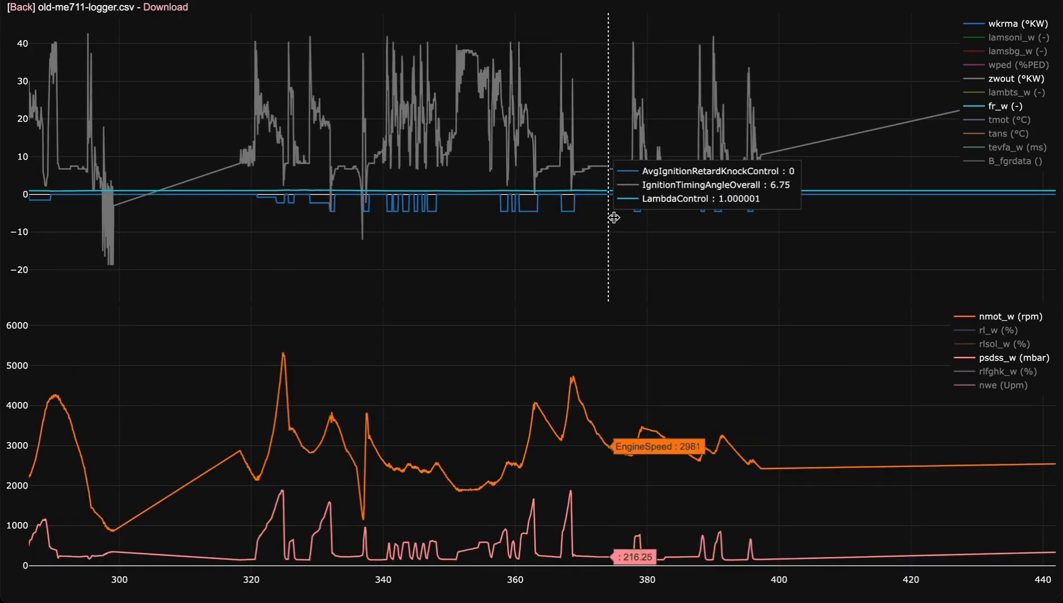
{"action": "scroll", "coordinate": [604, 256], "scroll_direction": "down", "scroll_amount": 10}
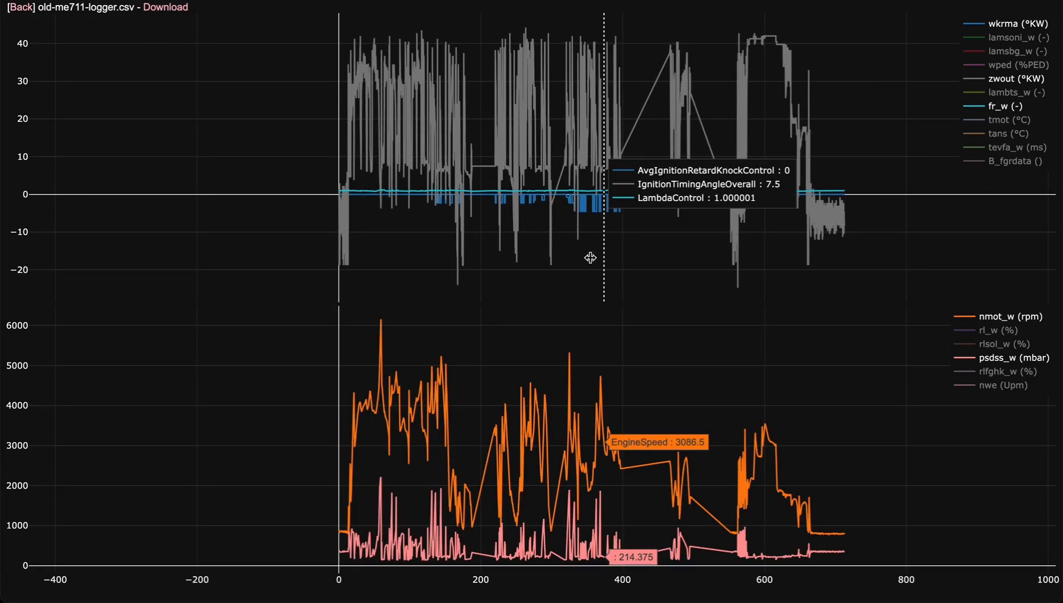
Return to the log list, upload Advanced.csv from the Logs preview folder and open it for viewing.
{"action": "left_click", "coordinate": [22, 9]}
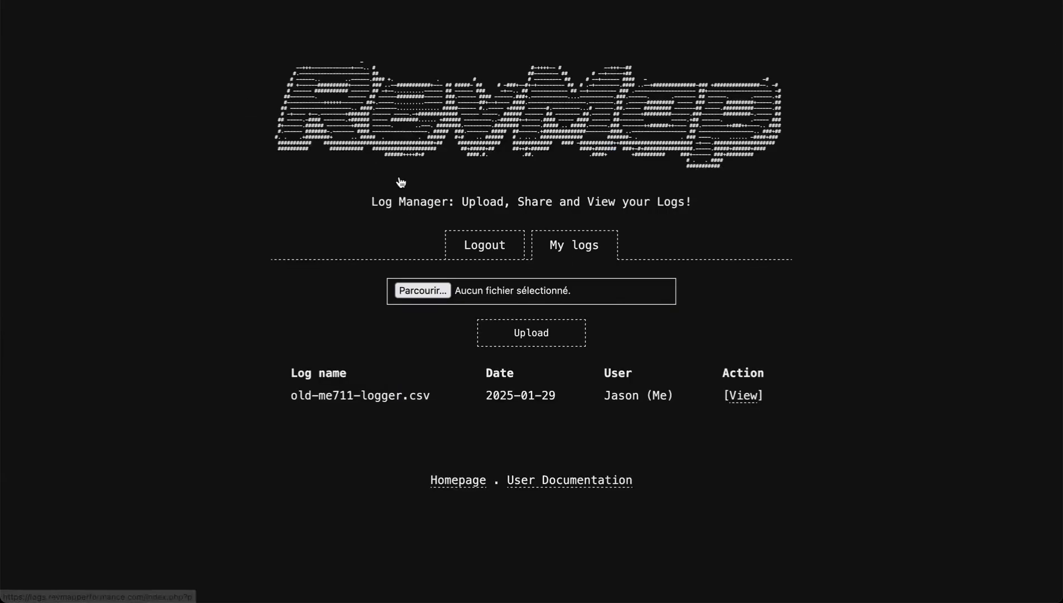
{"action": "left_click", "coordinate": [422, 290]}
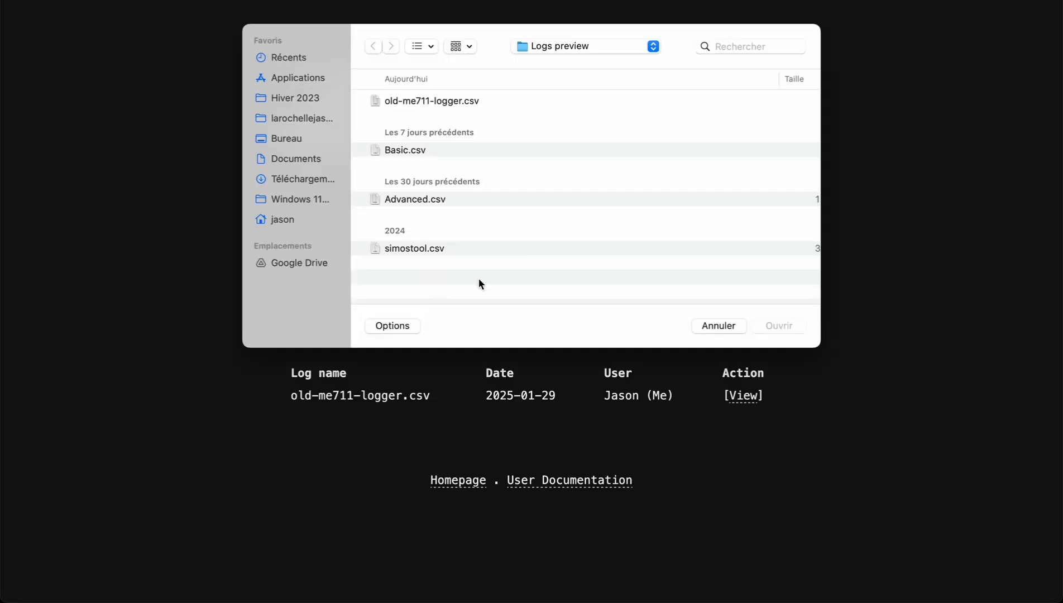
{"action": "double_click", "coordinate": [431, 201]}
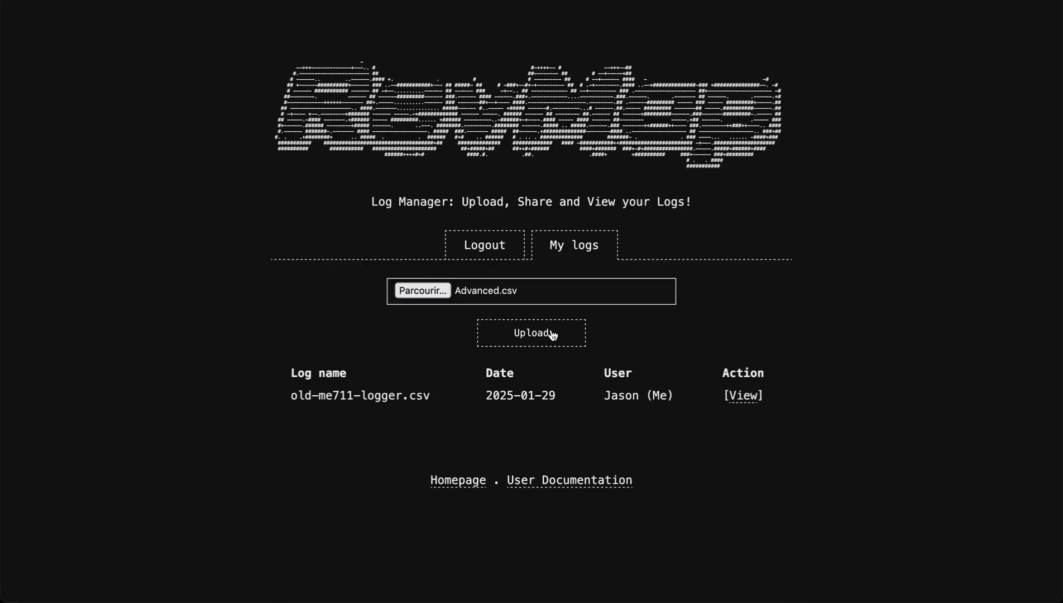
{"action": "left_click", "coordinate": [553, 334]}
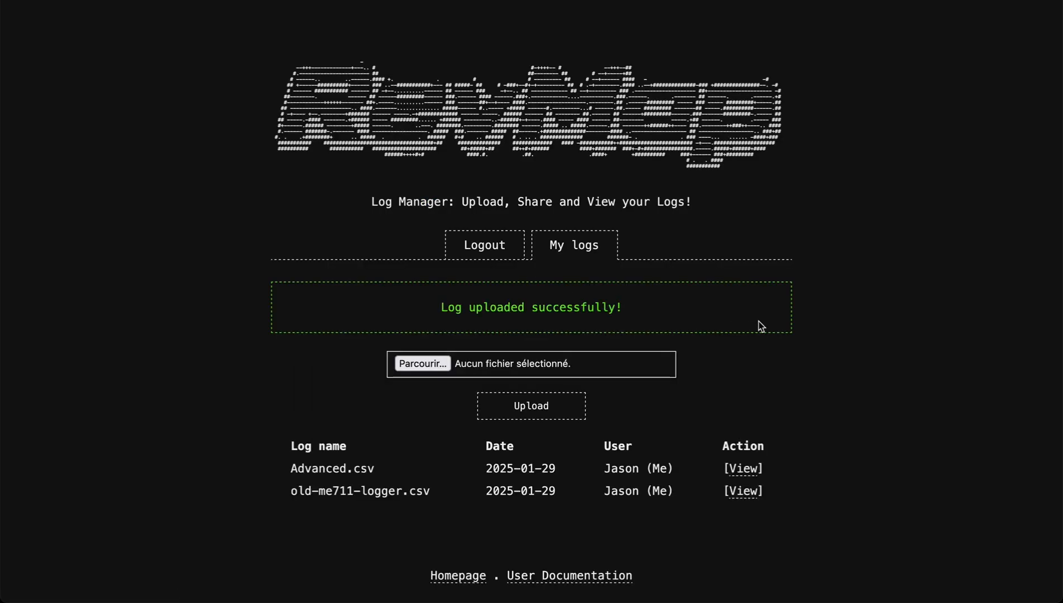
{"action": "left_click", "coordinate": [743, 471]}
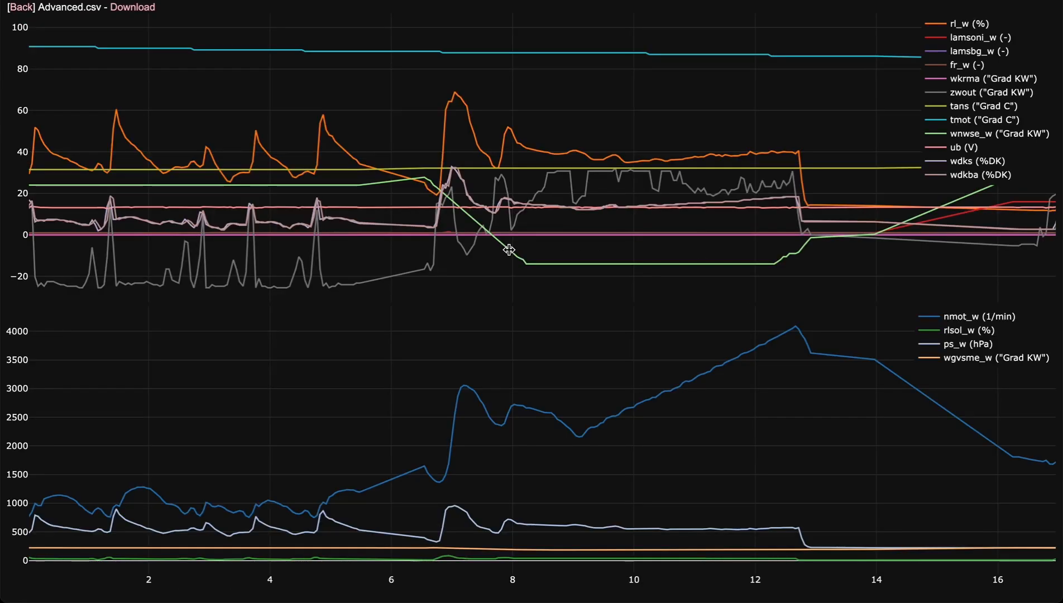
Survey the whole Advanced.csv log and examine its channels closely in the section around 636–649 s.
{"action": "scroll", "coordinate": [509, 250], "scroll_direction": "down", "scroll_amount": 5}
{"action": "scroll", "coordinate": [747, 190], "scroll_direction": "down", "scroll_amount": 5}
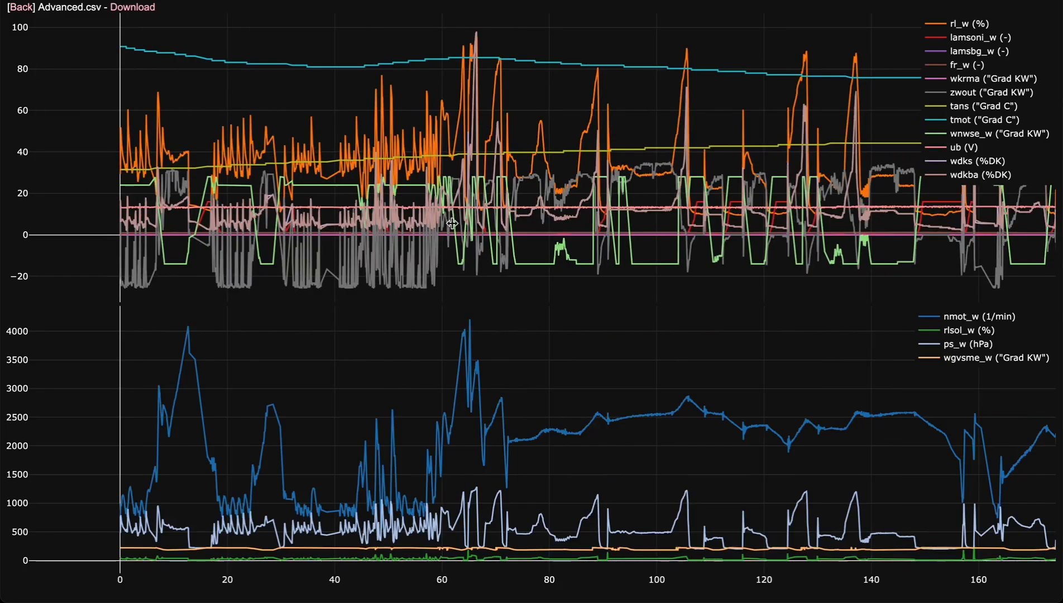
{"action": "scroll", "coordinate": [433, 216], "scroll_direction": "down", "scroll_amount": 5}
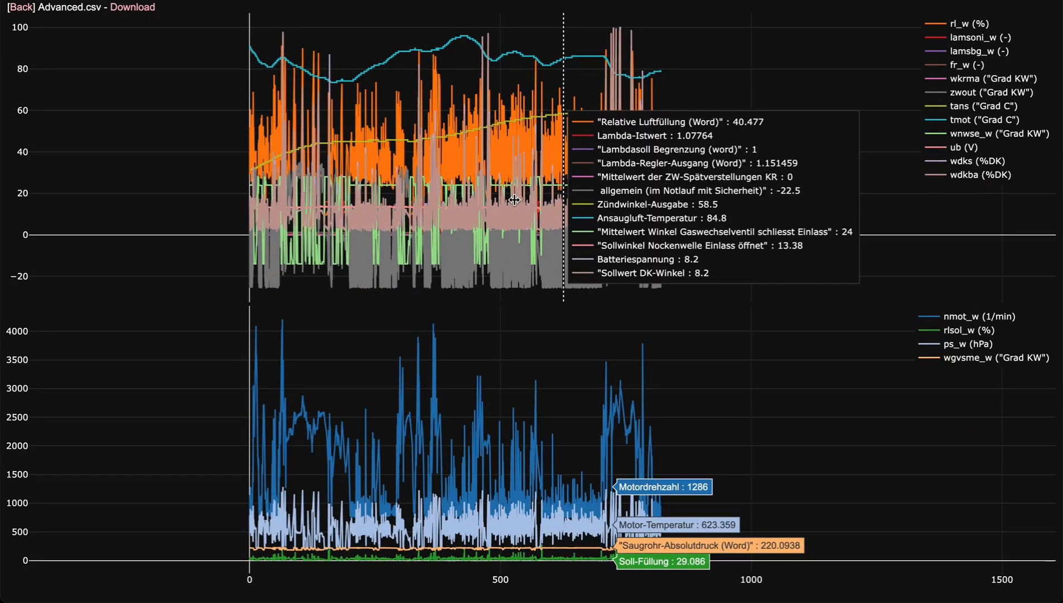
{"action": "scroll", "coordinate": [514, 199], "scroll_direction": "up", "scroll_amount": 10}
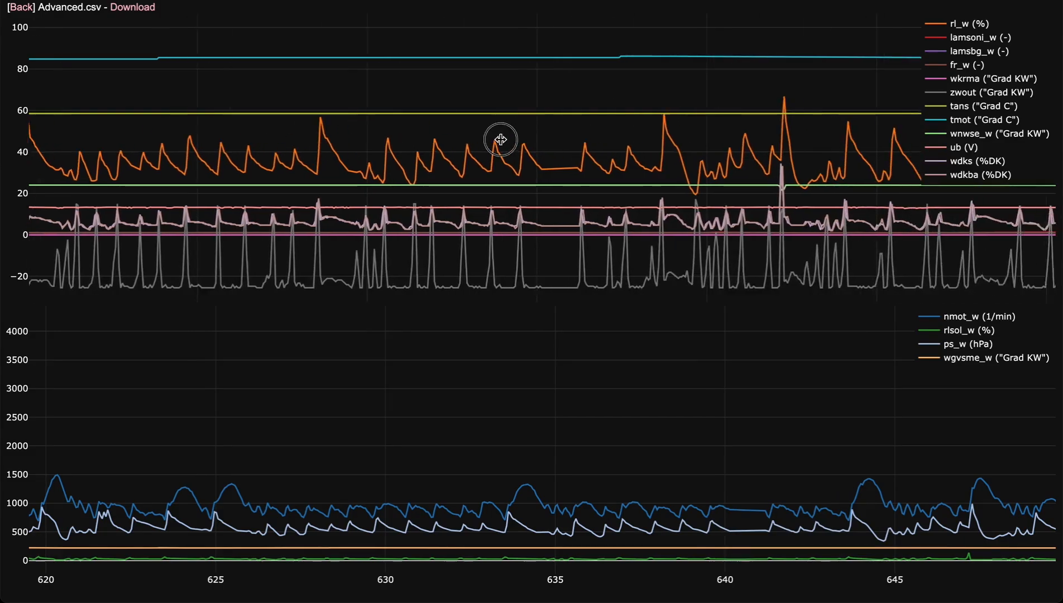
{"action": "scroll", "coordinate": [657, 139], "scroll_direction": "up", "scroll_amount": 5}
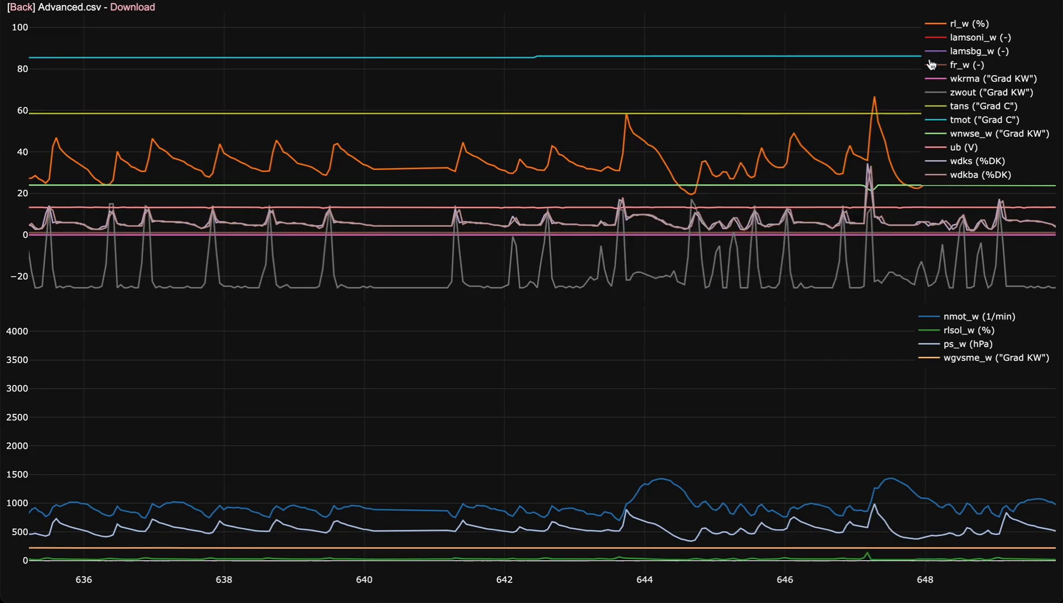
Isolate tans in the upper chart and reset the time range to view its course from the log's start.
{"action": "double_click", "coordinate": [969, 109]}
{"action": "double_click", "coordinate": [738, 113]}
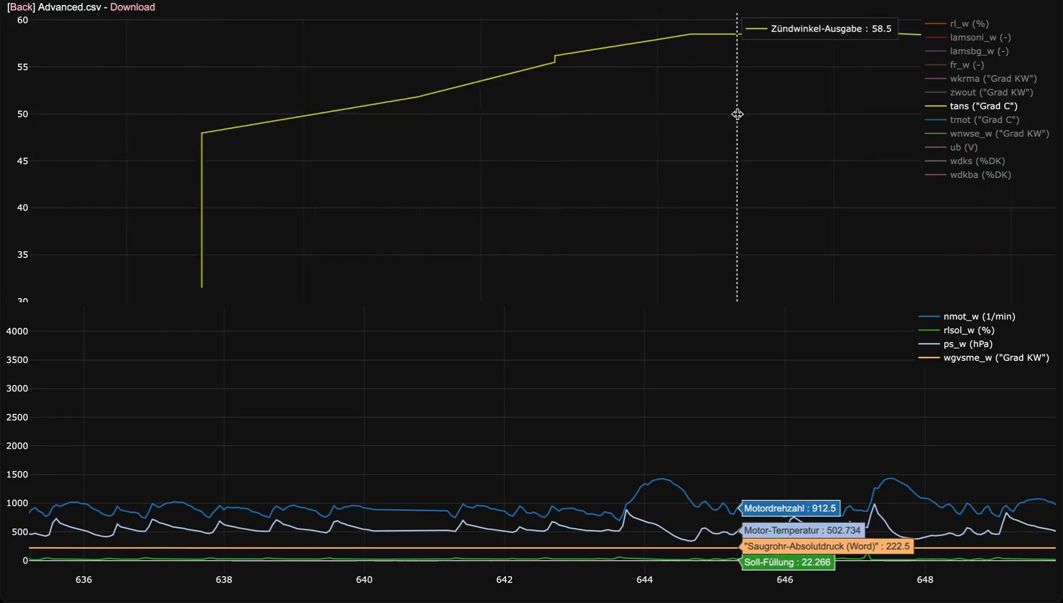
{"action": "double_click", "coordinate": [737, 114]}
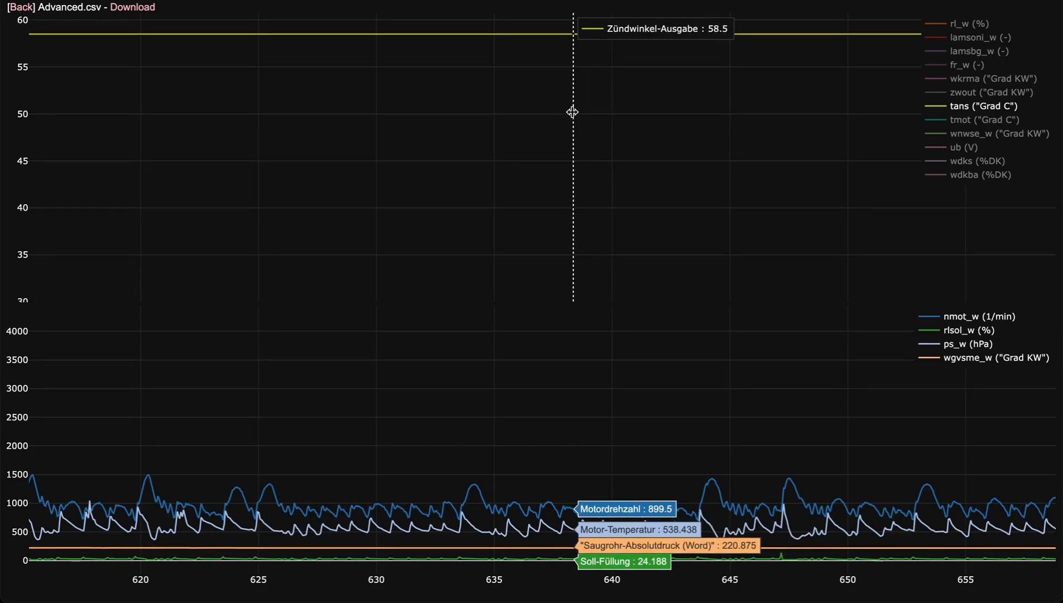
{"action": "double_click", "coordinate": [572, 112]}
{"action": "scroll", "coordinate": [572, 112], "scroll_direction": "down", "scroll_amount": 10}
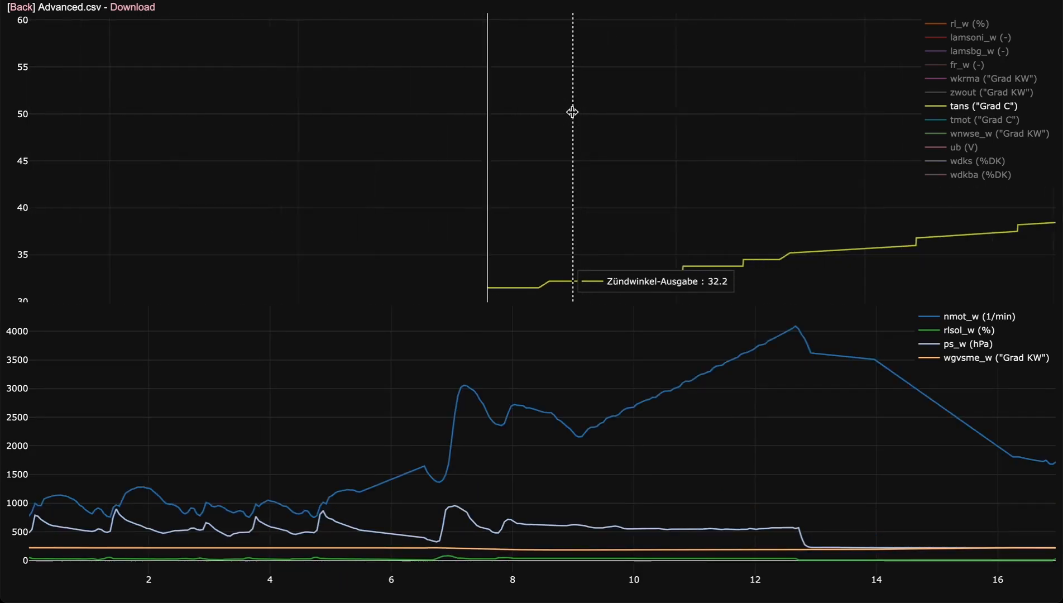
Show all upper-chart channels again and widen the view to about the first 280 s of the log.
{"action": "double_click", "coordinate": [958, 104]}
{"action": "scroll", "coordinate": [873, 158], "scroll_direction": "down", "scroll_amount": 5}
{"action": "left_click_drag", "start_coordinate": [873, 158], "coordinate": [520, 158]}
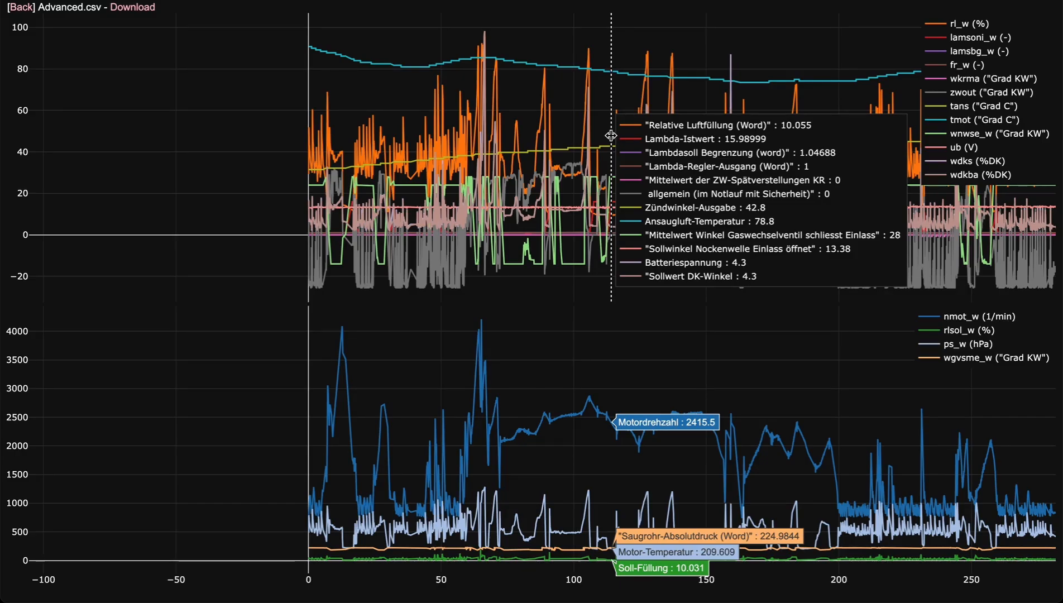
Upload Basic.csv through the log list and open it with its entire time range in view.
{"action": "left_click", "coordinate": [17, 7]}
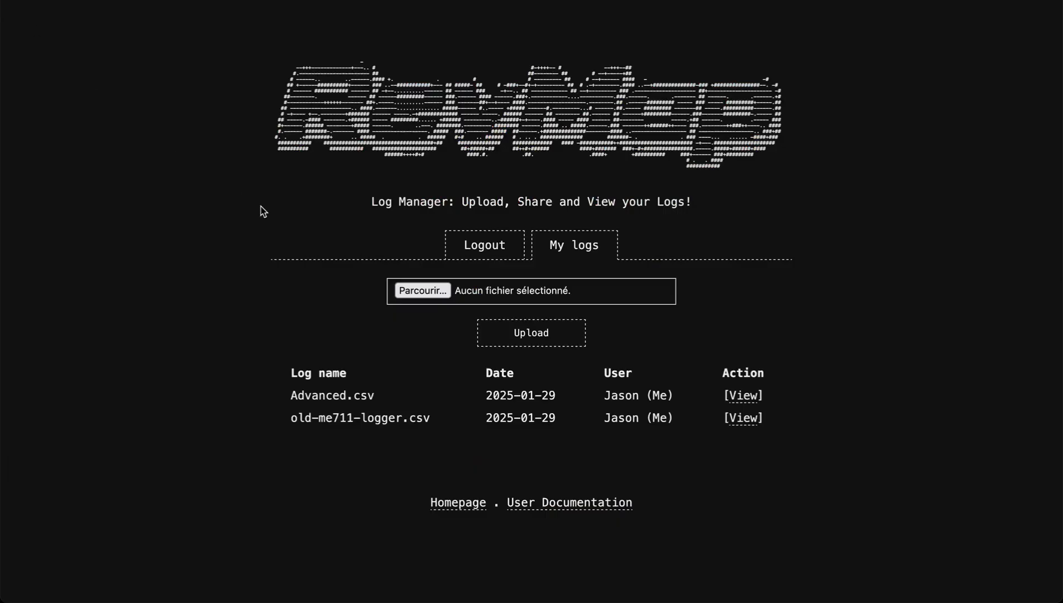
{"action": "left_click", "coordinate": [437, 292]}
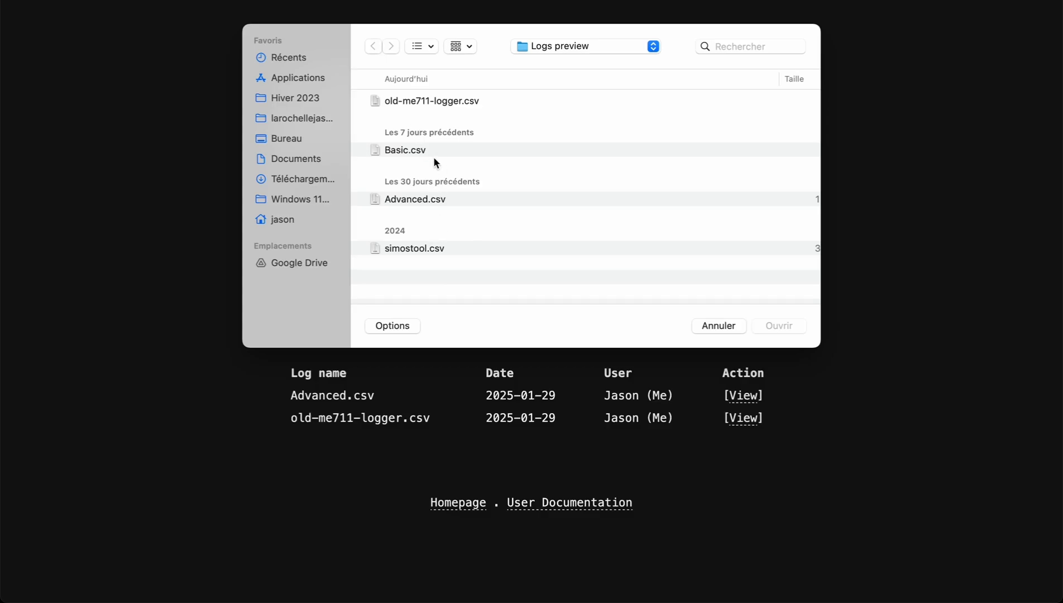
{"action": "double_click", "coordinate": [427, 150]}
{"action": "left_click", "coordinate": [554, 337]}
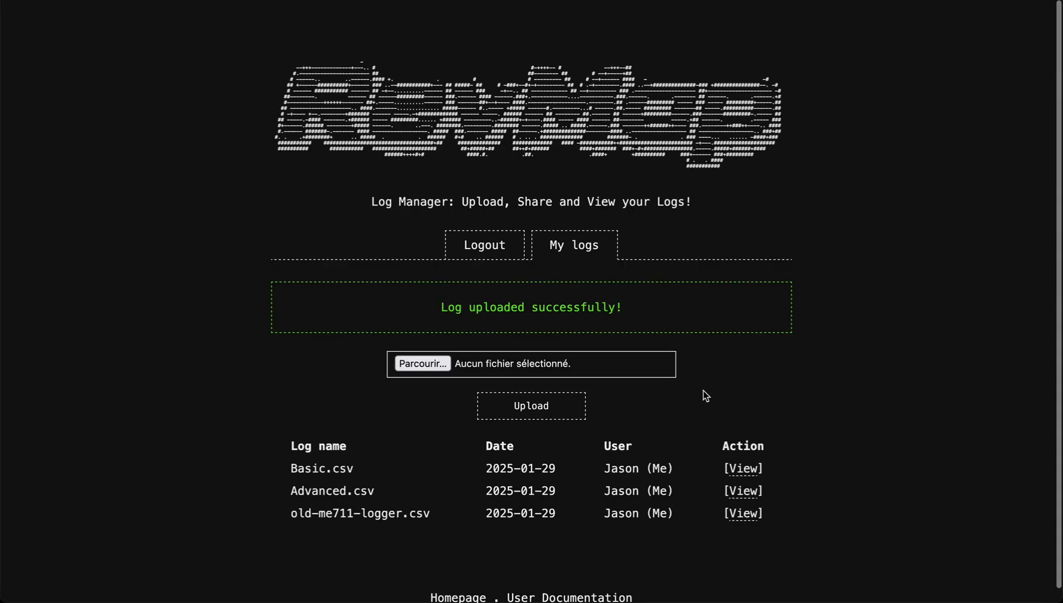
{"action": "left_click", "coordinate": [740, 470]}
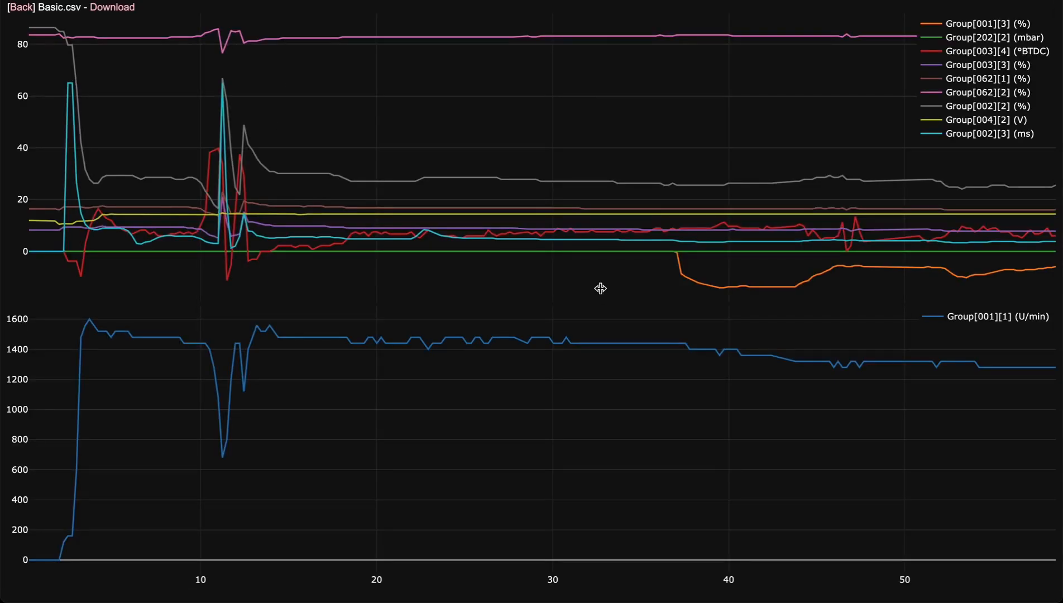
{"action": "scroll", "coordinate": [570, 179], "scroll_direction": "down", "scroll_amount": 5}
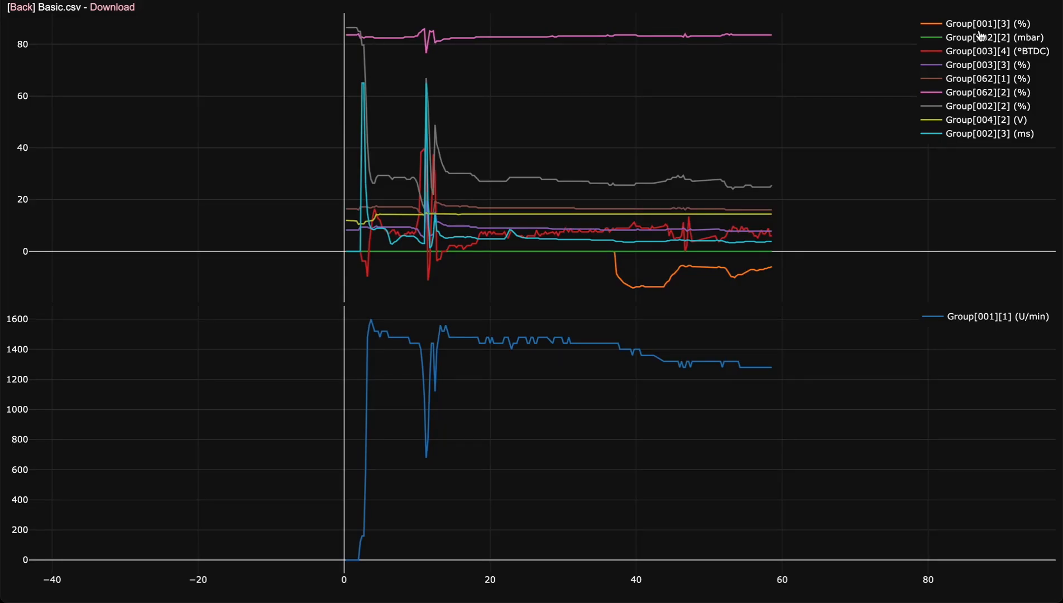
{"action": "double_click", "coordinate": [547, 168]}
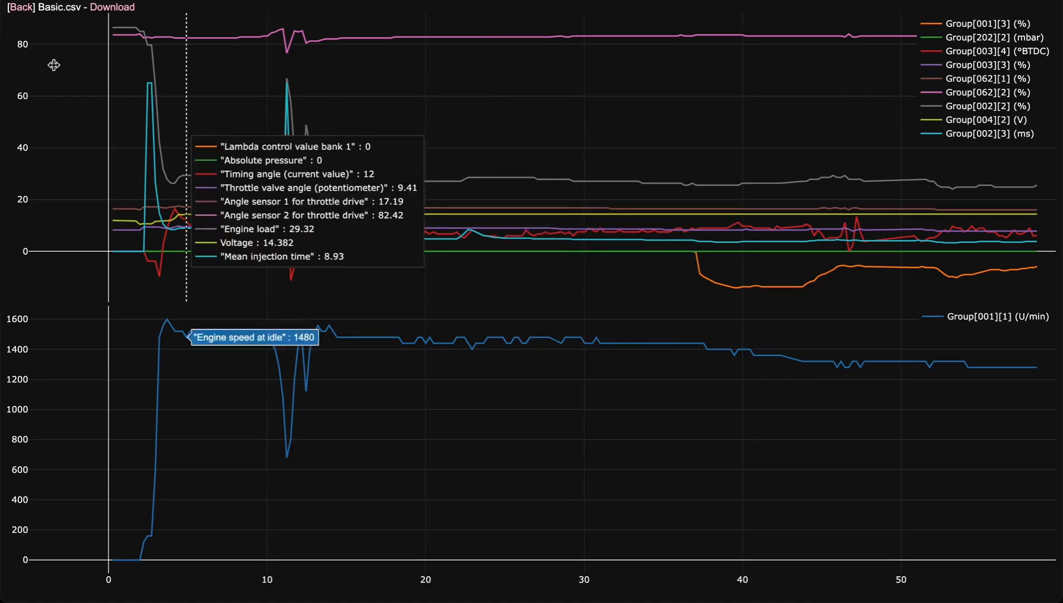
Return to the log list, upload simostool.csv and open it for viewing.
{"action": "left_click", "coordinate": [18, 7]}
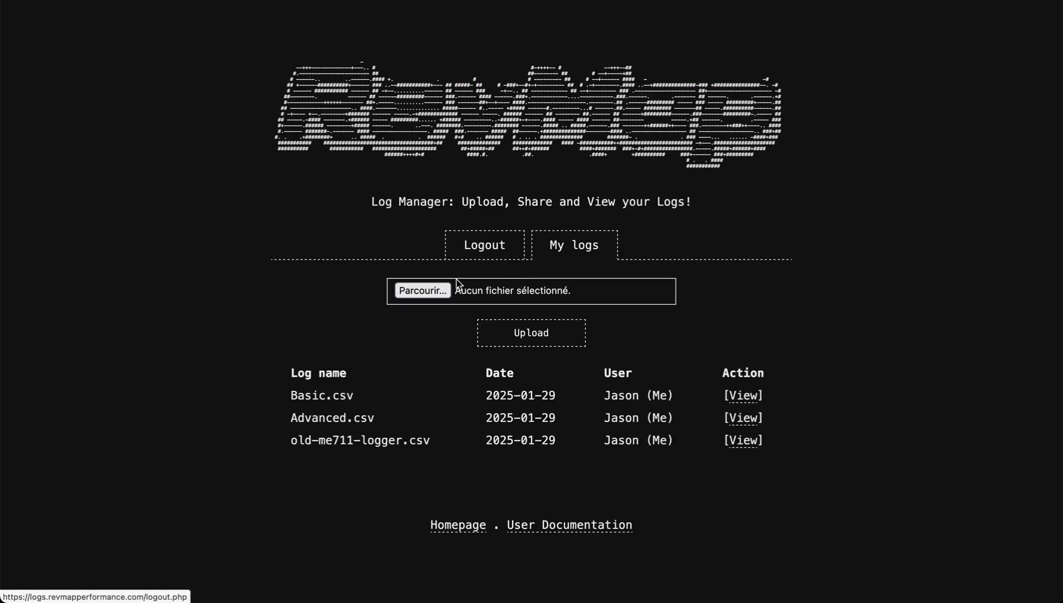
{"action": "left_click", "coordinate": [422, 290]}
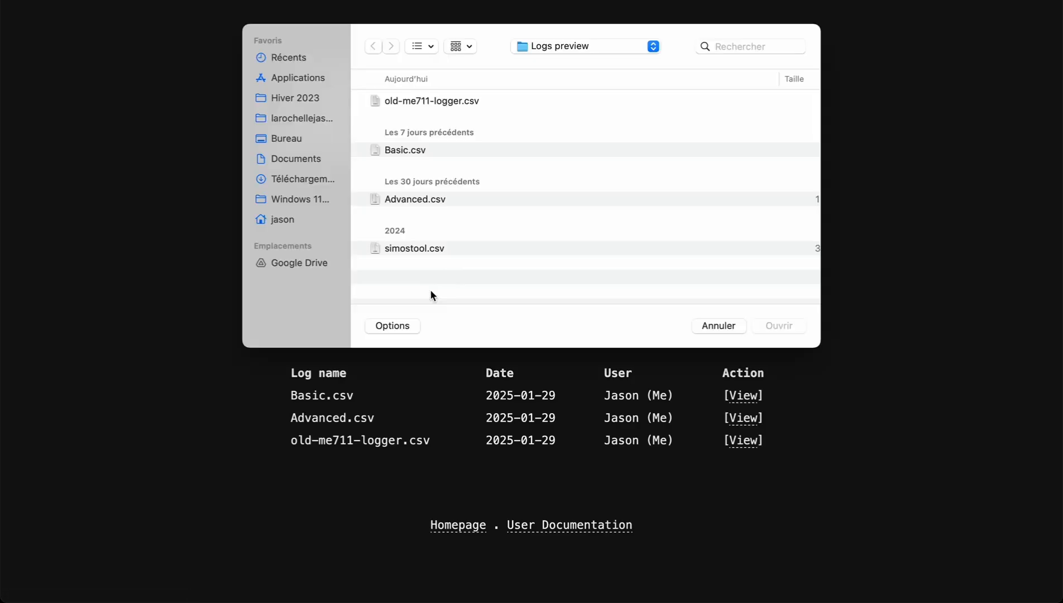
{"action": "double_click", "coordinate": [432, 248]}
{"action": "left_click", "coordinate": [543, 334]}
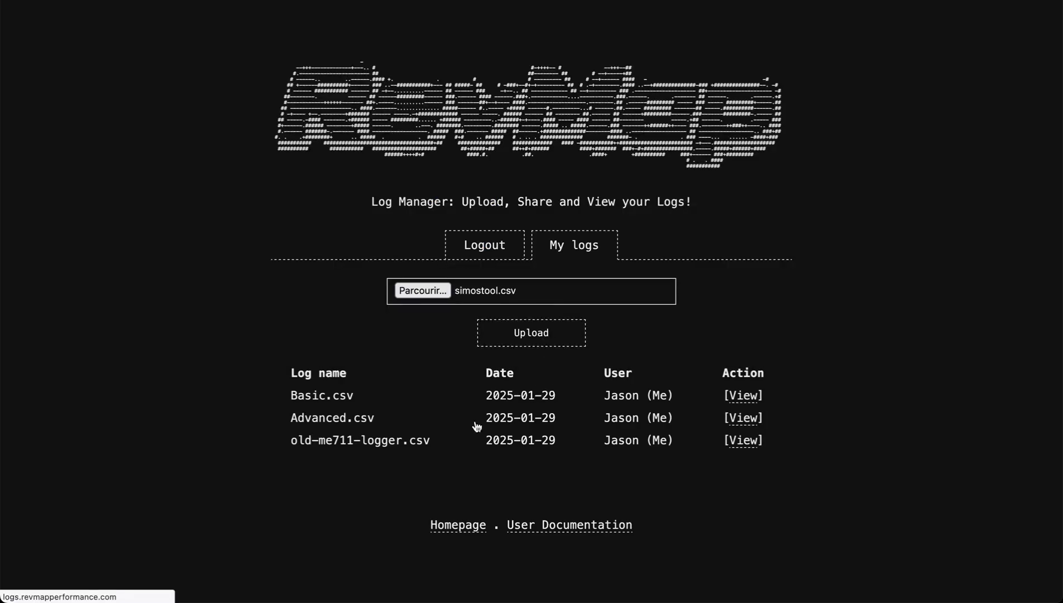
{"action": "left_click", "coordinate": [742, 467]}
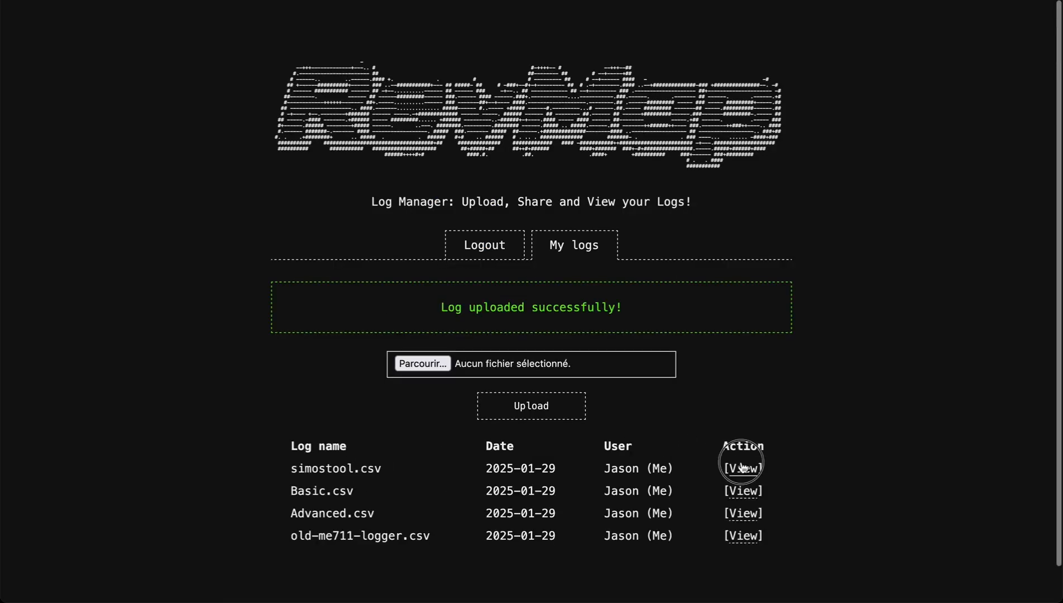
Examine the TPS, Velocity and Fuel Trims traces over the whole simostool.csv log.
{"action": "scroll", "coordinate": [516, 212], "scroll_direction": "down", "scroll_amount": 5}
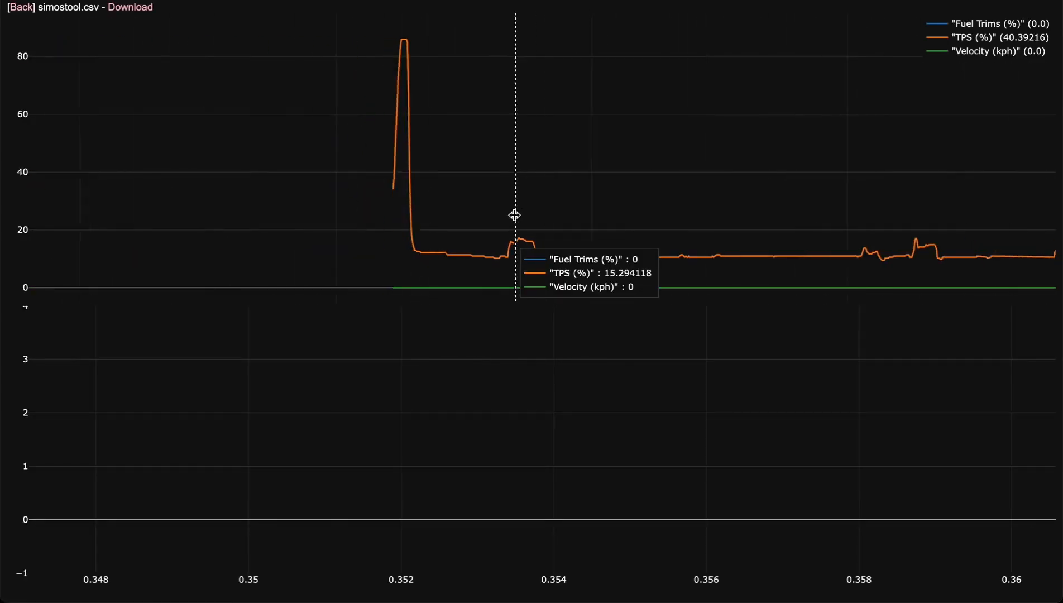
{"action": "left_click_drag", "start_coordinate": [871, 197], "coordinate": [363, 268]}
{"action": "scroll", "coordinate": [364, 268], "scroll_direction": "down", "scroll_amount": 3}
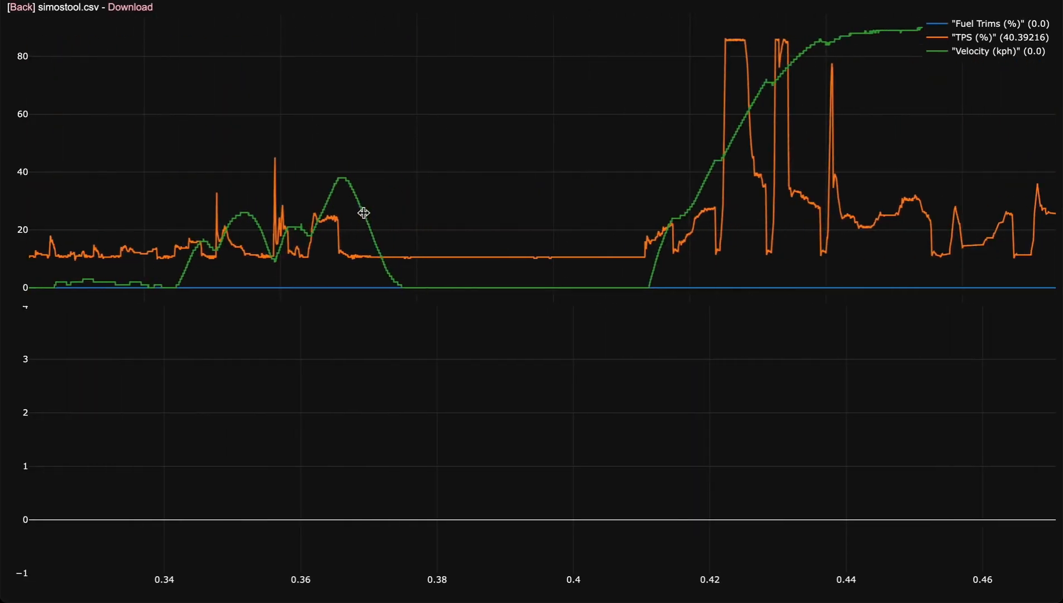
{"action": "scroll", "coordinate": [698, 218], "scroll_direction": "down", "scroll_amount": 3}
{"action": "left_click_drag", "start_coordinate": [762, 180], "coordinate": [532, 190]}
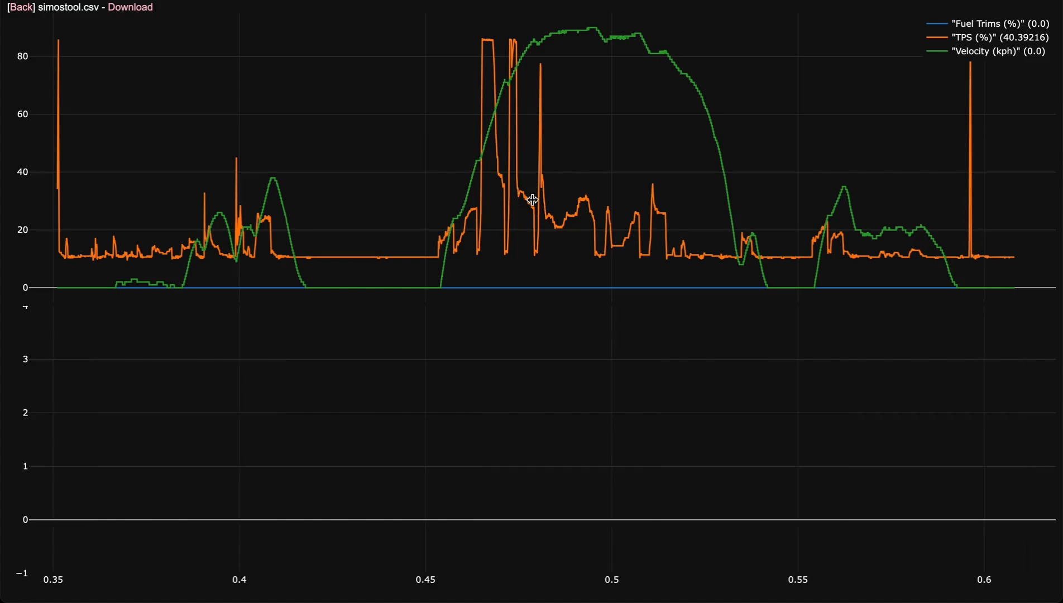
{"action": "scroll", "coordinate": [655, 262], "scroll_direction": "down", "scroll_amount": 10}
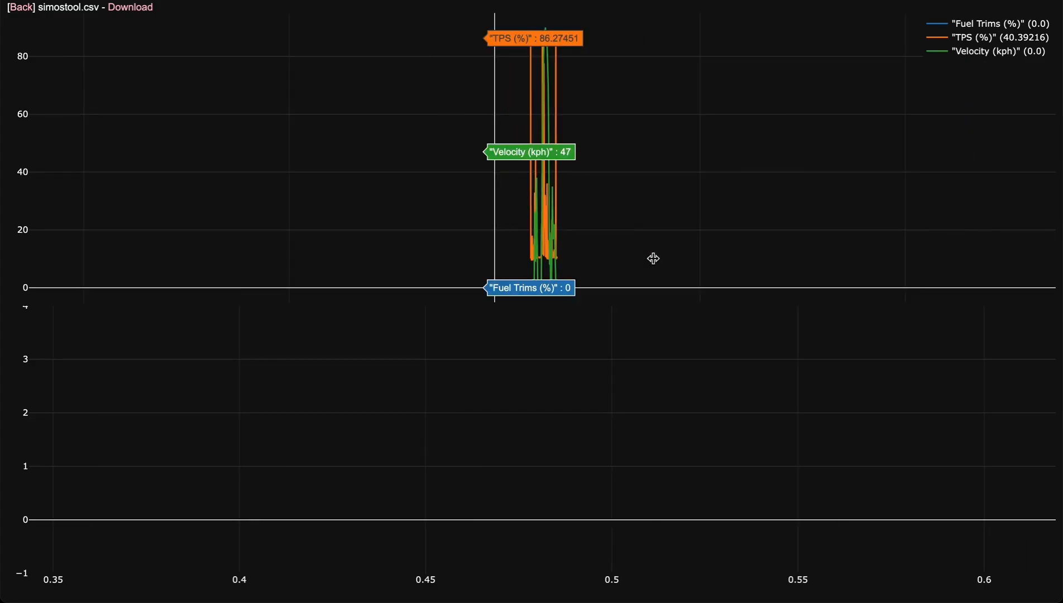
{"action": "scroll", "coordinate": [526, 147], "scroll_direction": "up", "scroll_amount": 10}
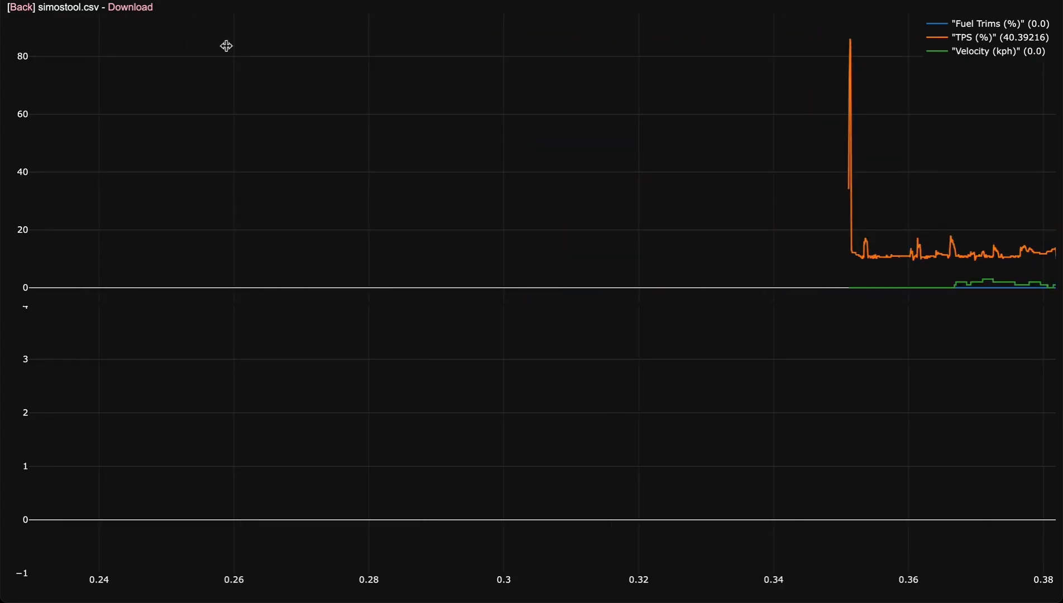
Return to the log list, log out of the account and log back in with the prefilled credentials.
{"action": "left_click", "coordinate": [21, 8]}
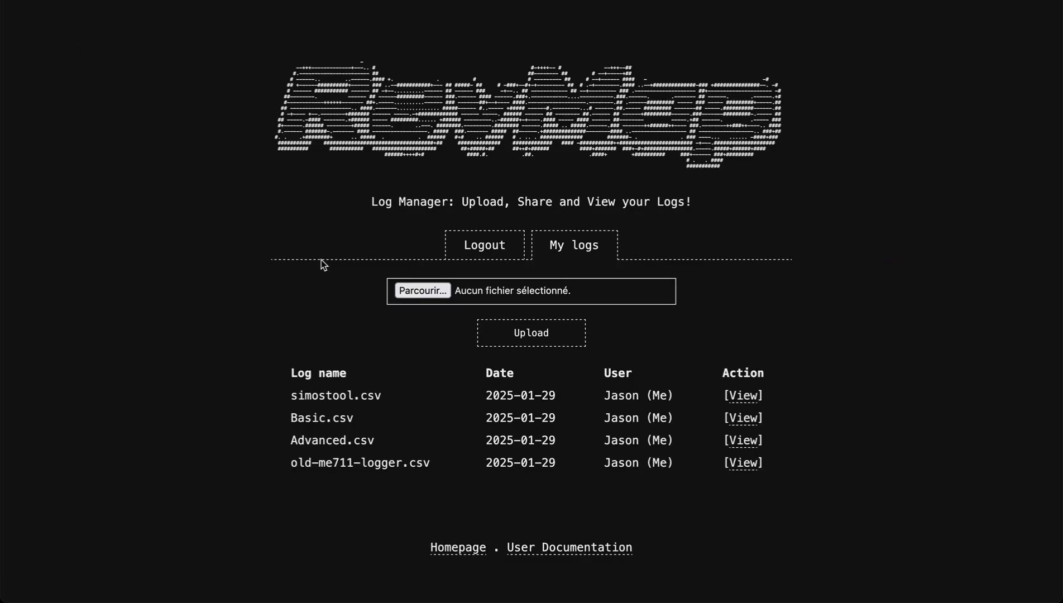
{"action": "left_click", "coordinate": [483, 243]}
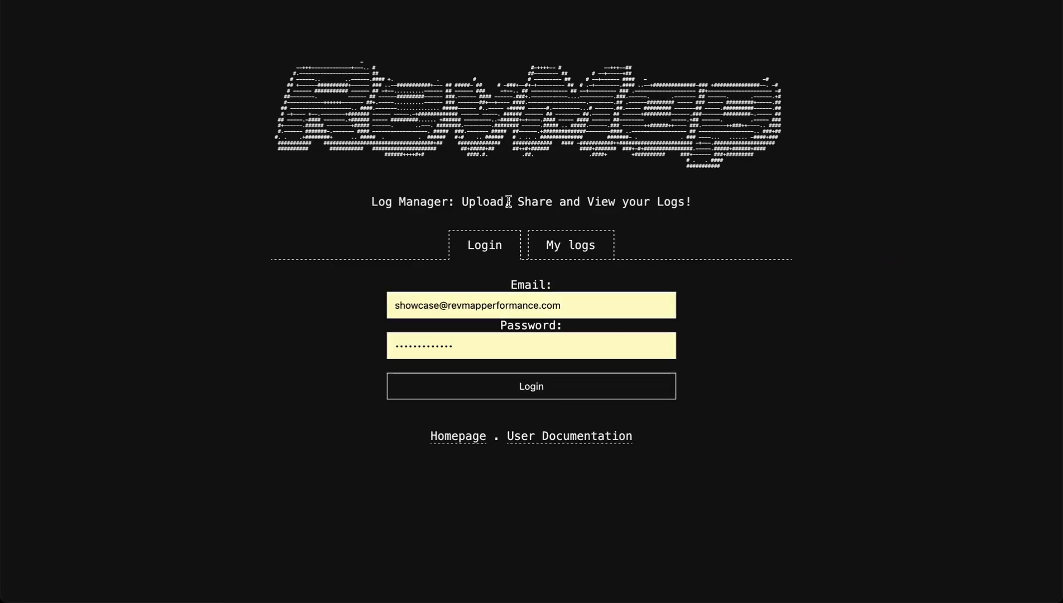
{"action": "left_click", "coordinate": [518, 386]}
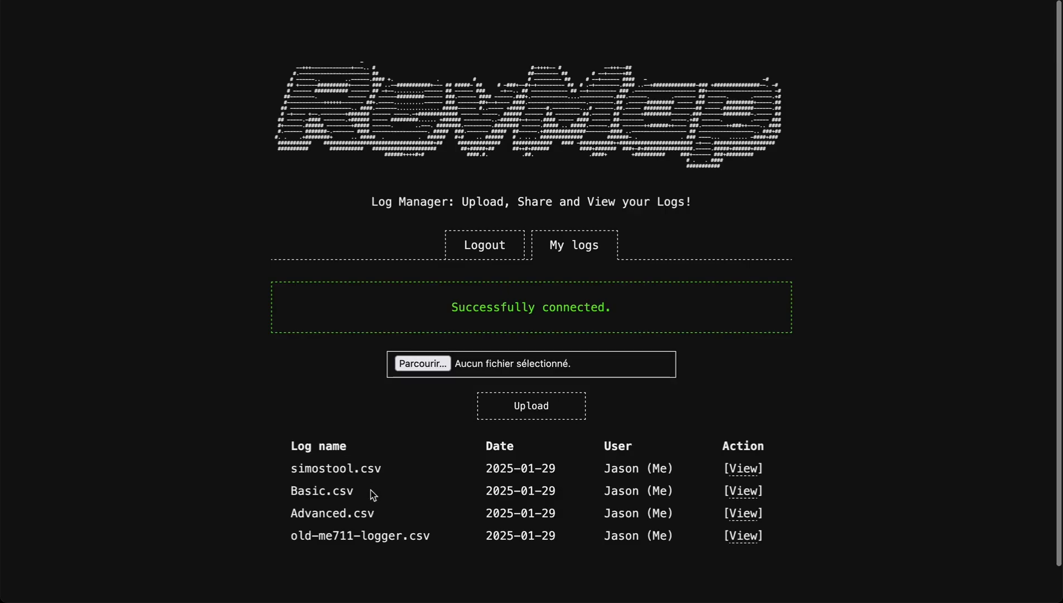
Open old-me711-logger.csv from the list and survey its channels over about the first 250 s.
{"action": "left_click", "coordinate": [738, 535]}
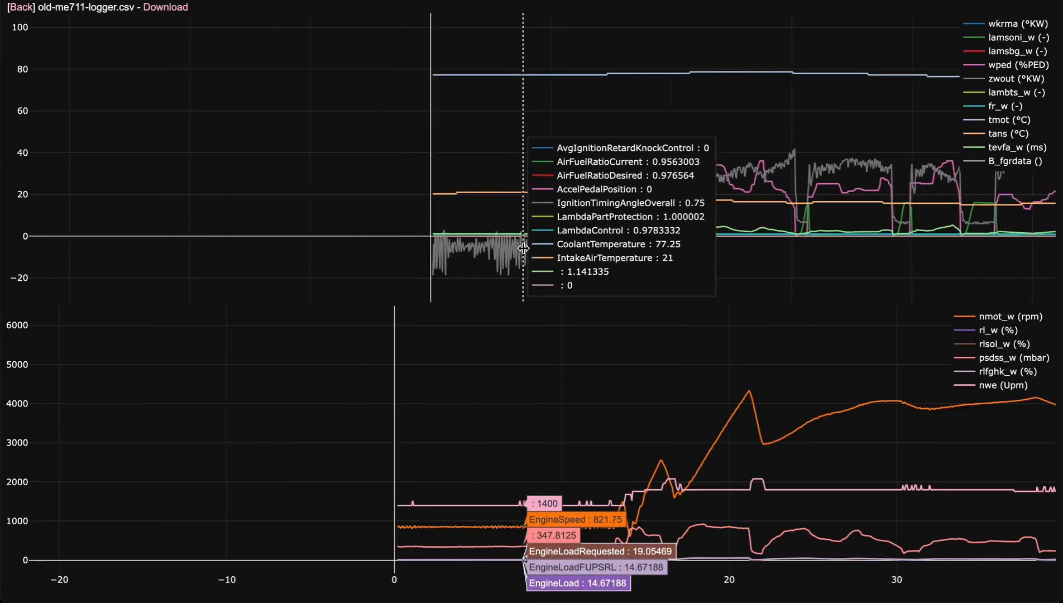
{"action": "scroll", "coordinate": [523, 248], "scroll_direction": "down", "scroll_amount": 4}
{"action": "left_click_drag", "start_coordinate": [793, 164], "coordinate": [416, 154]}
{"action": "left_click_drag", "start_coordinate": [752, 145], "coordinate": [248, 199]}
{"action": "left_click_drag", "start_coordinate": [833, 185], "coordinate": [1017, 181]}
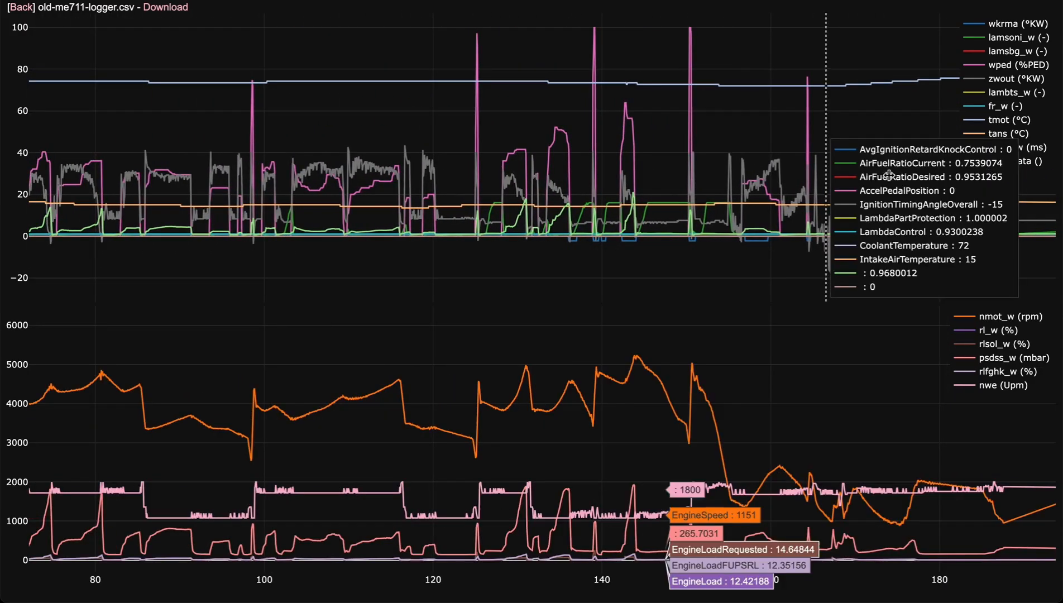
{"action": "scroll", "coordinate": [665, 175], "scroll_direction": "down", "scroll_amount": 8}
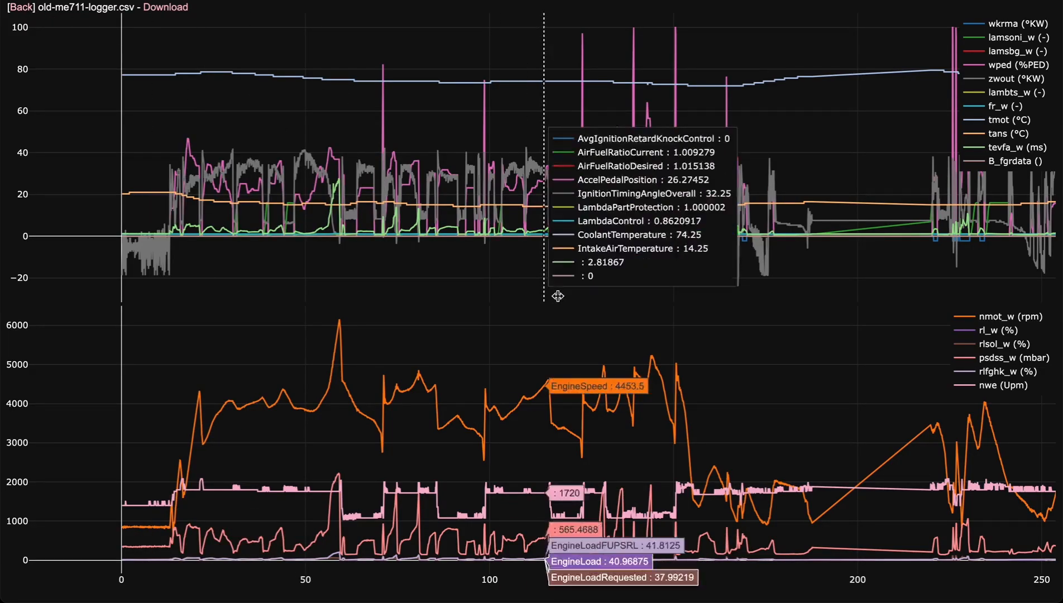
Go back to the log list and log out of the account.
{"action": "left_click", "coordinate": [27, 12]}
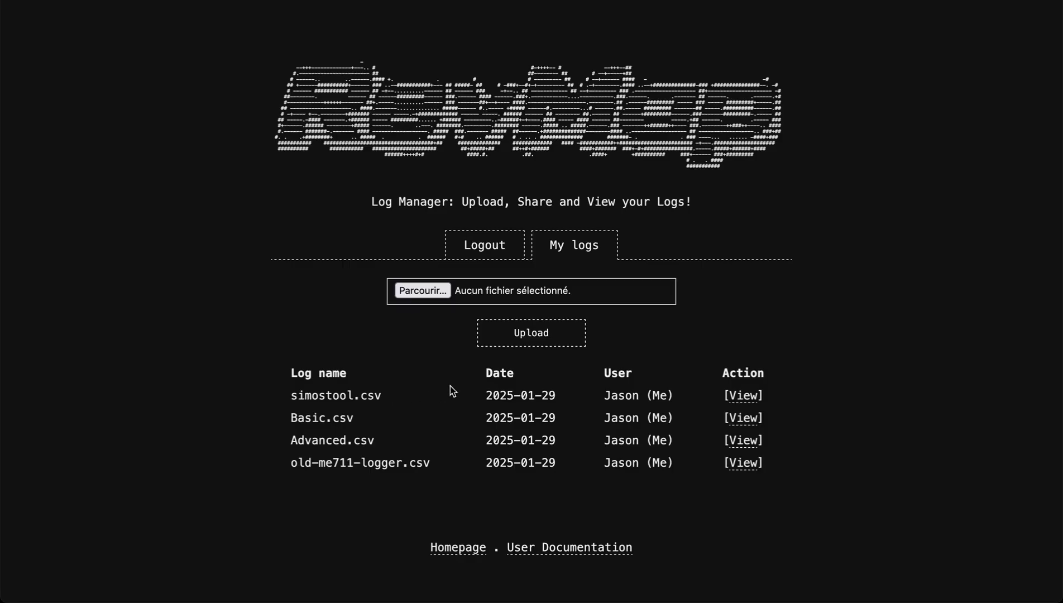
{"action": "left_click", "coordinate": [476, 249]}
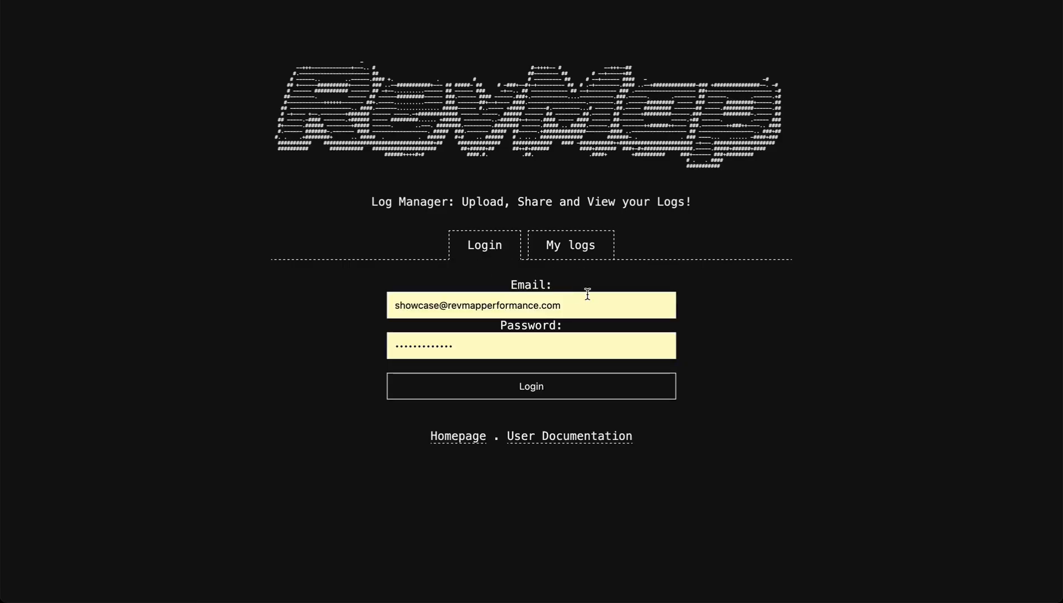